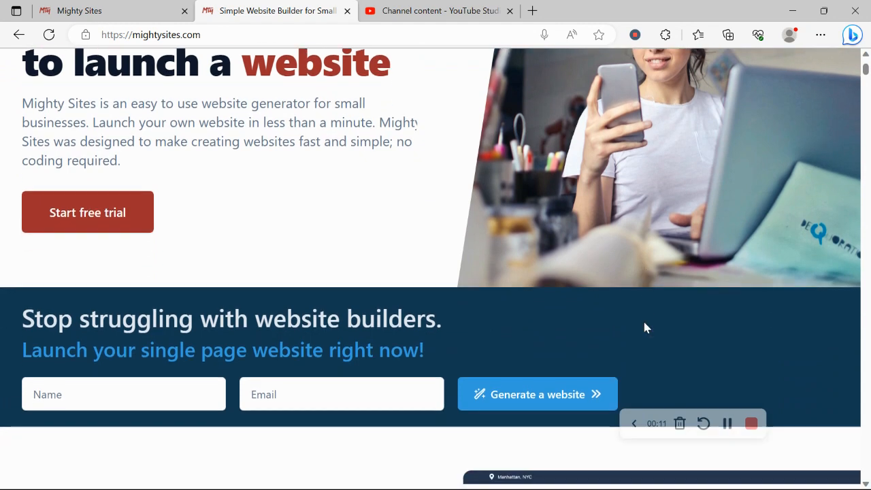
{"action": "scroll", "coordinate": [644, 327], "scroll_direction": "down", "scroll_amount": 3}
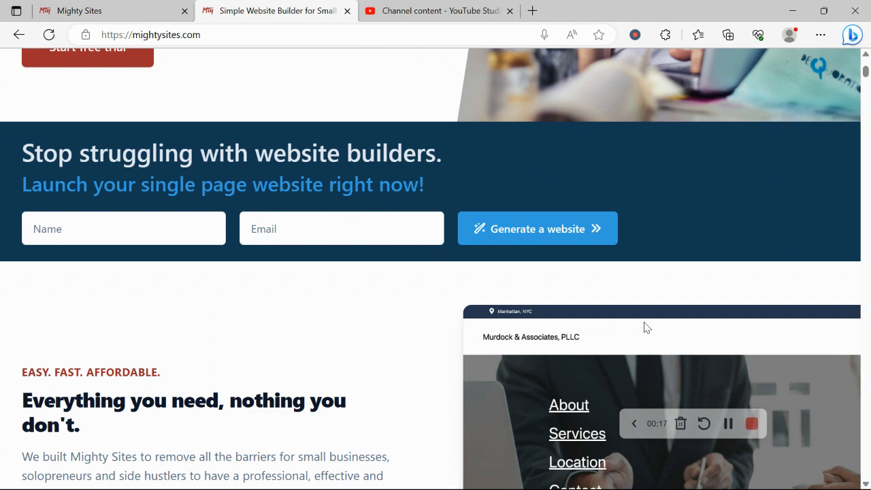
Examine the Mighty Sites homepage from the website generator form through the blog and feature sections to the instant templates.
{"action": "scroll", "coordinate": [647, 328], "scroll_direction": "down", "scroll_amount": 1}
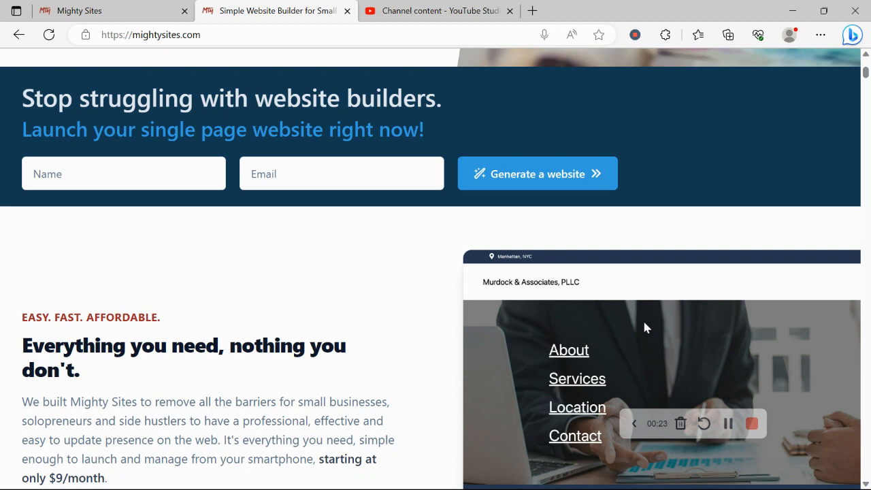
{"action": "scroll", "coordinate": [645, 327], "scroll_direction": "down", "scroll_amount": 2}
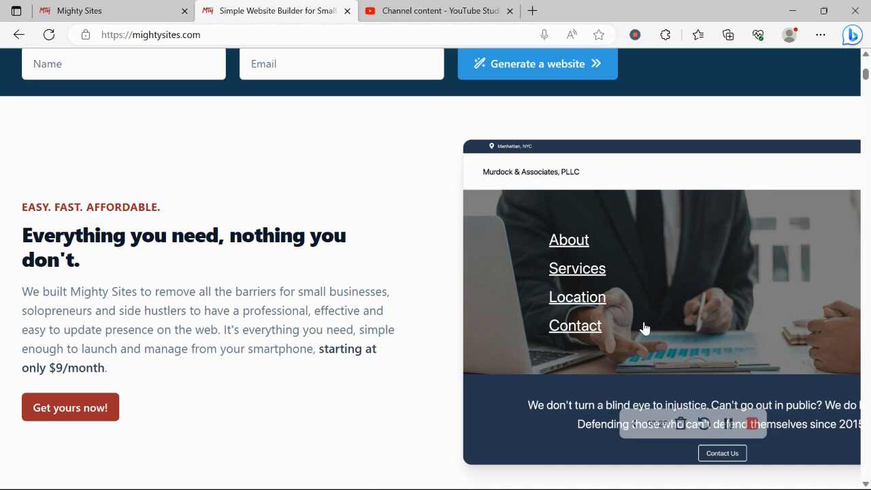
{"action": "scroll", "coordinate": [644, 327], "scroll_direction": "down", "scroll_amount": 3}
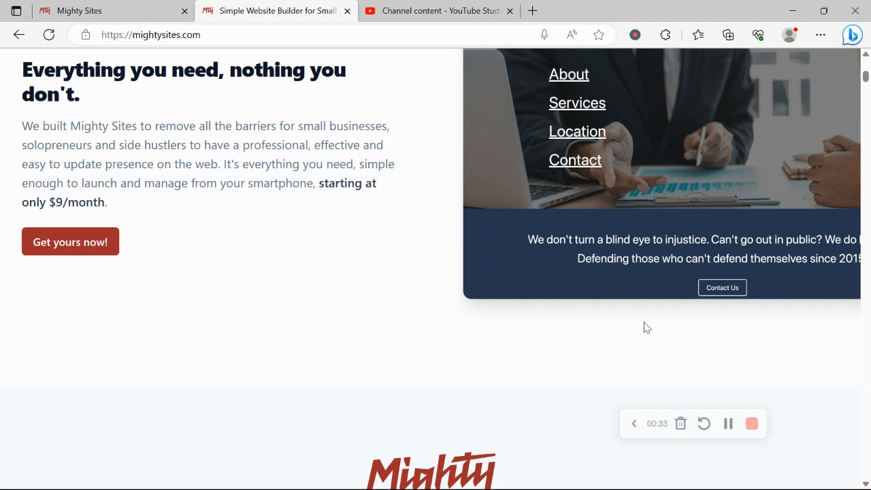
{"action": "scroll", "coordinate": [645, 327], "scroll_direction": "down", "scroll_amount": 6}
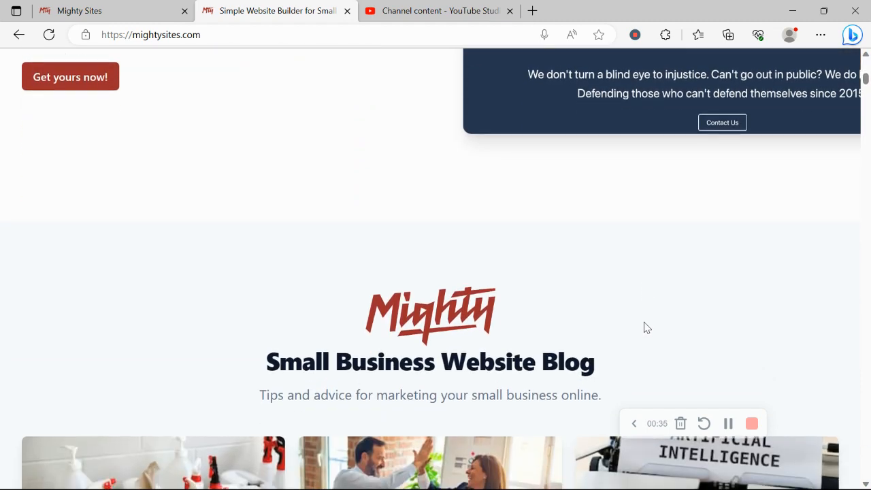
{"action": "scroll", "coordinate": [644, 322], "scroll_direction": "down", "scroll_amount": 5}
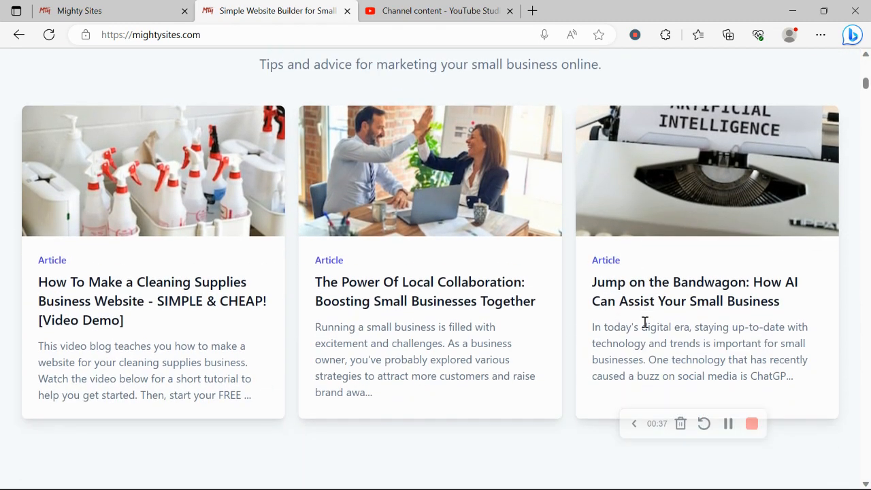
{"action": "scroll", "coordinate": [645, 328], "scroll_direction": "down", "scroll_amount": 4}
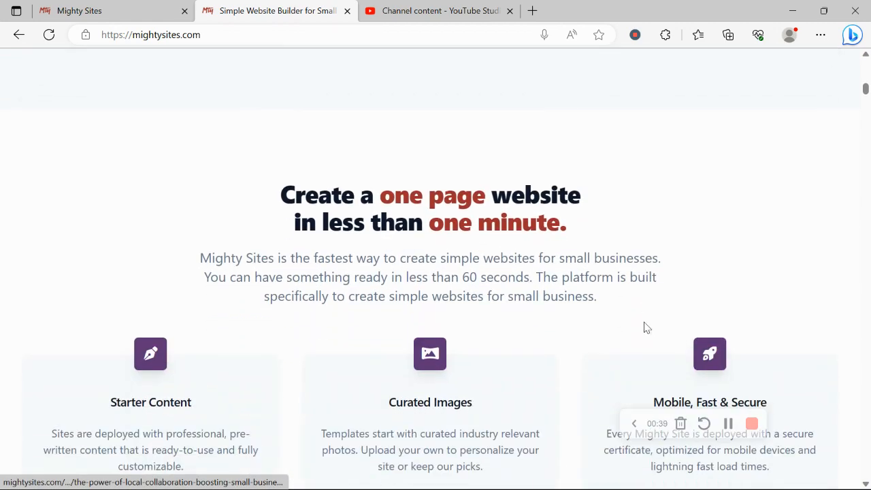
{"action": "left_click_drag", "start_coordinate": [269, 179], "coordinate": [618, 257]}
{"action": "left_click", "coordinate": [469, 288]}
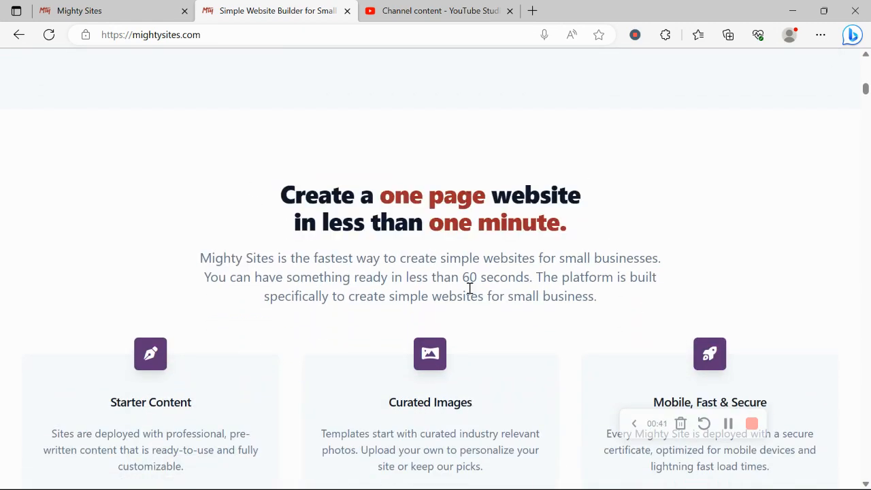
{"action": "scroll", "coordinate": [468, 292], "scroll_direction": "down", "scroll_amount": 6}
{"action": "triple_click", "coordinate": [386, 227]}
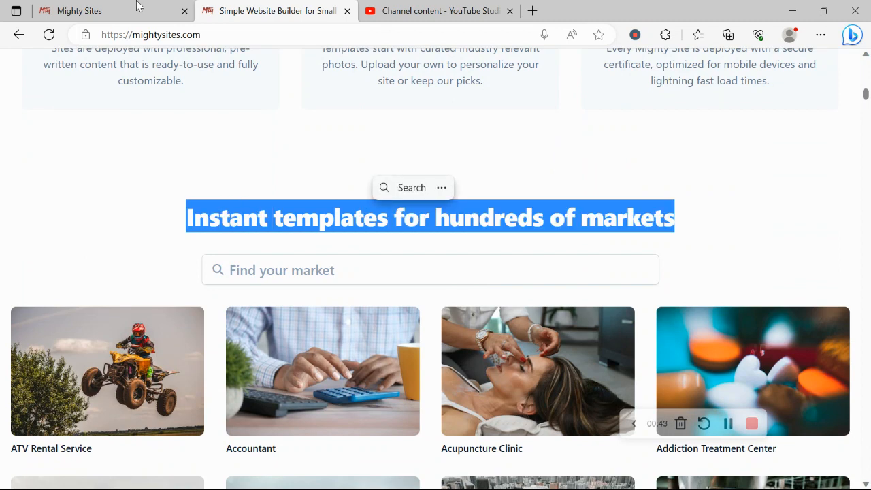
On the Mighty Sites site creation page, search the markets for "soci" and choose the Social Media Marketer template.
{"action": "left_click", "coordinate": [68, 8]}
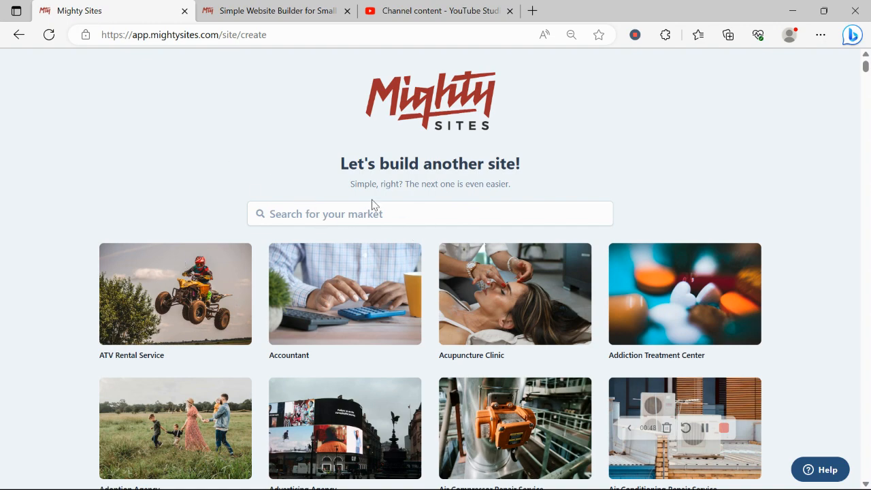
{"action": "scroll", "coordinate": [225, 172], "scroll_direction": "down", "scroll_amount": 8}
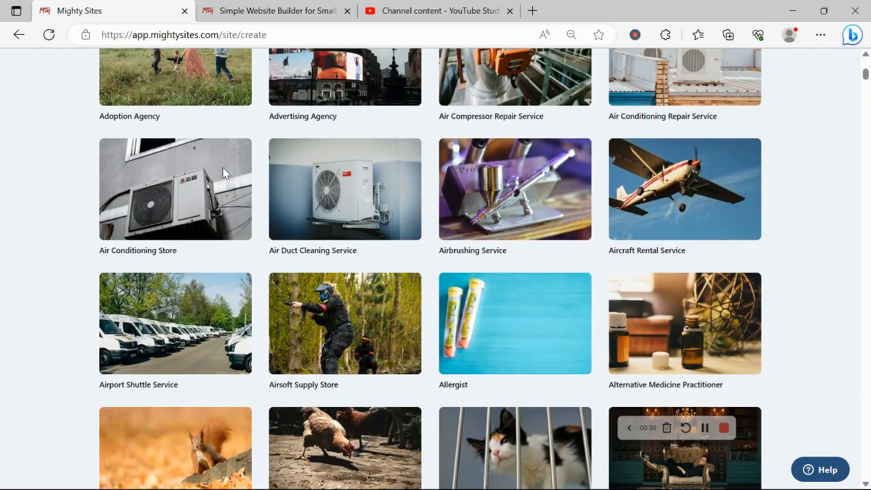
{"action": "scroll", "coordinate": [222, 173], "scroll_direction": "down", "scroll_amount": 2}
{"action": "scroll", "coordinate": [222, 173], "scroll_direction": "down", "scroll_amount": 6}
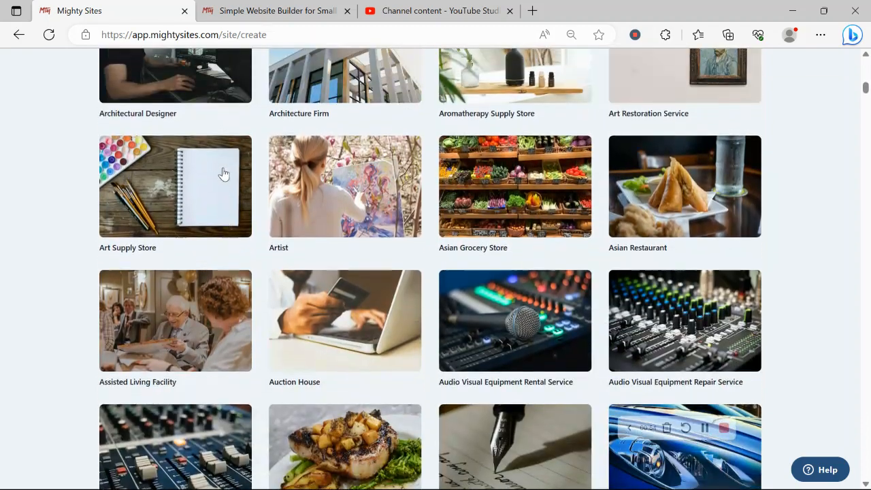
{"action": "scroll", "coordinate": [222, 172], "scroll_direction": "up", "scroll_amount": 15}
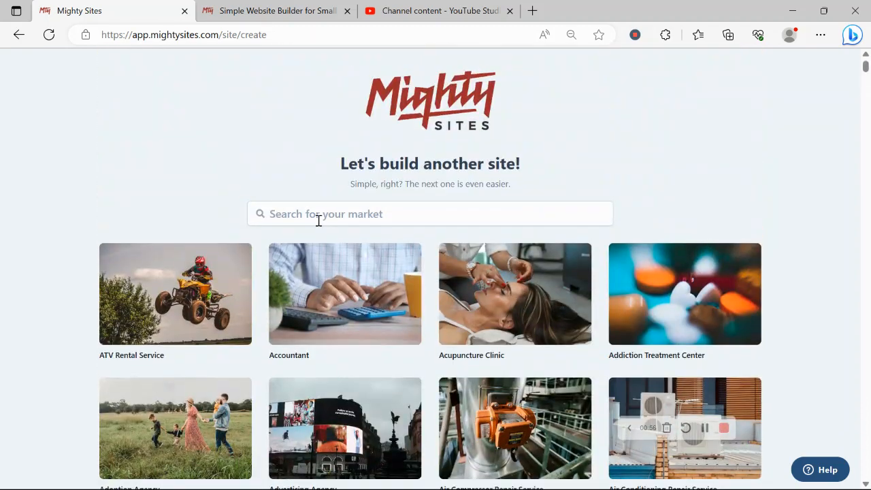
{"action": "left_click", "coordinate": [317, 220]}
{"action": "type", "text": "soci"}
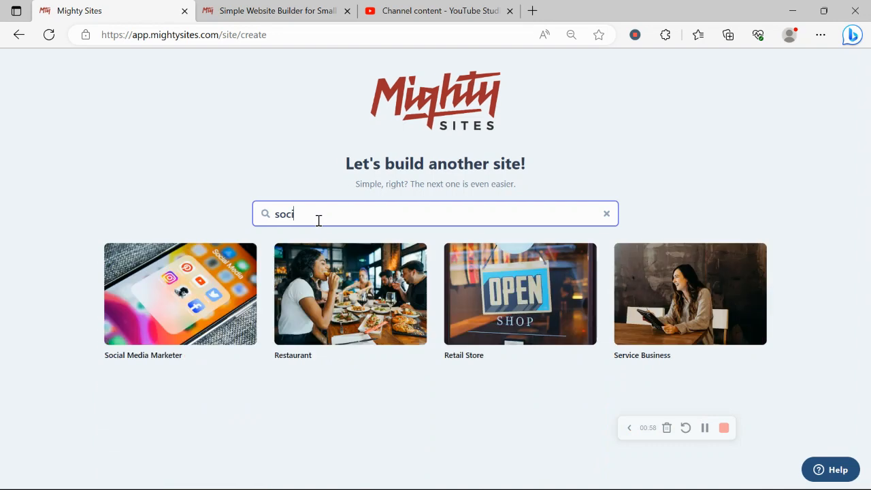
{"action": "left_click", "coordinate": [179, 275]}
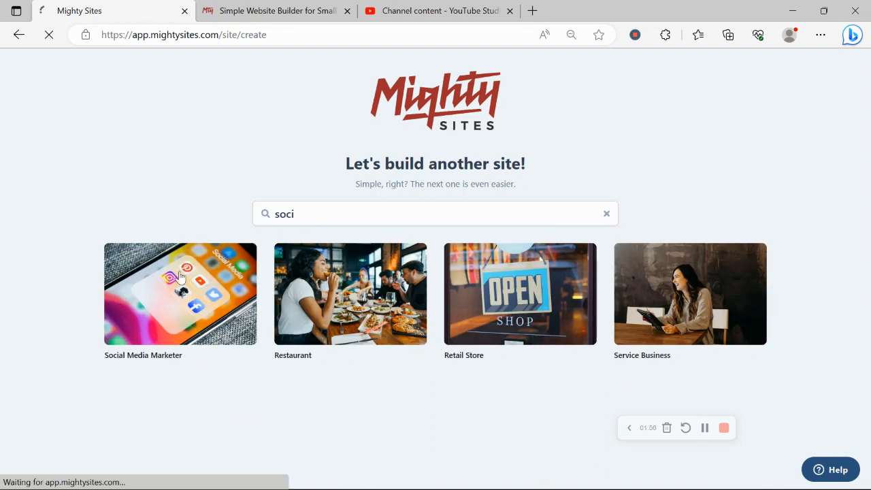
Enter the company name as the owner's first name in possessive form followed by "Social Services".
{"action": "key", "text": "Caps_Lock"}
{"action": "type", "text": "Roc"}
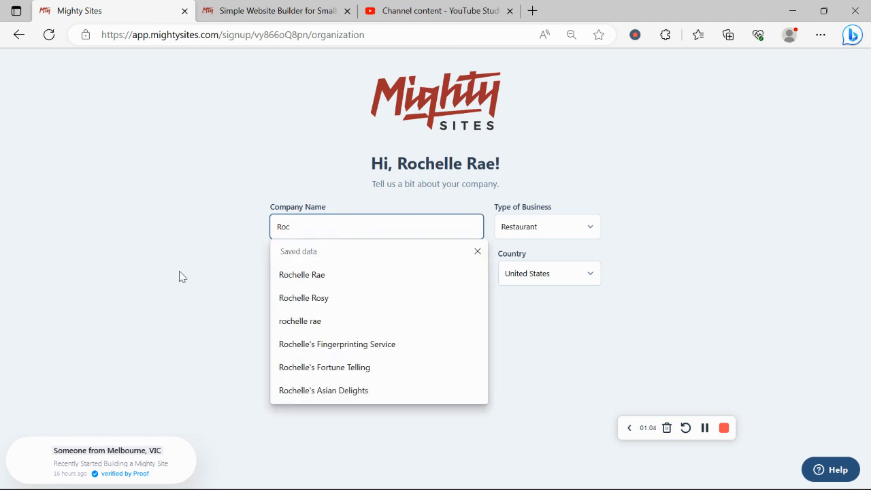
{"action": "type", "text": "helle's"}
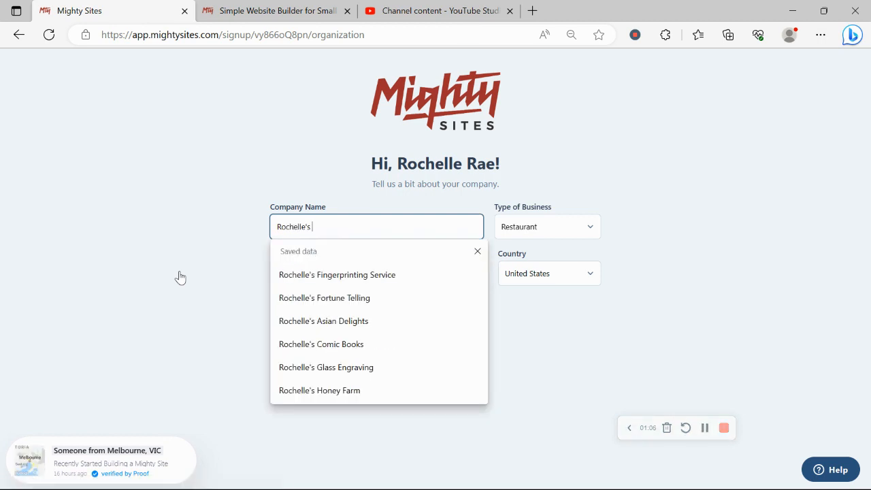
{"action": "key", "text": "Caps_Lock"}
{"action": "type", "text": "S"}
{"action": "key", "text": "Caps_Lock"}
{"action": "type", "text": "ocu"}
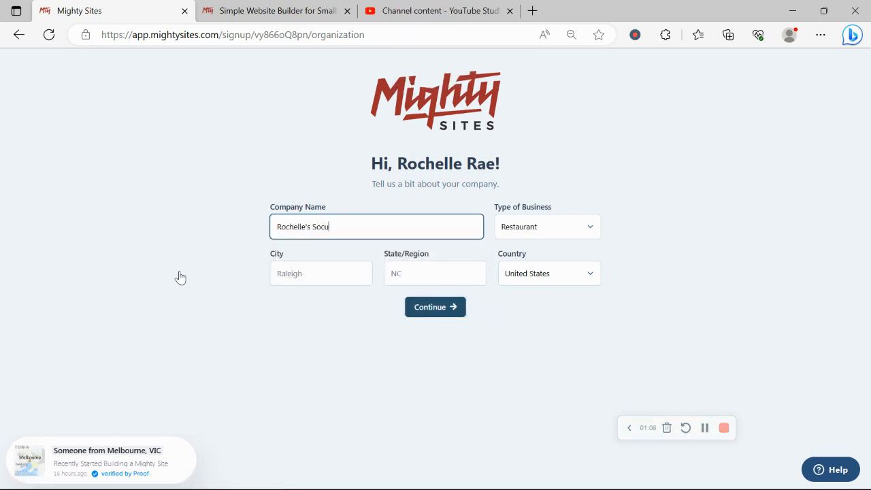
{"action": "type", "text": "s"}
{"action": "key", "text": "BackSpace"}
{"action": "type", "text": "a"}
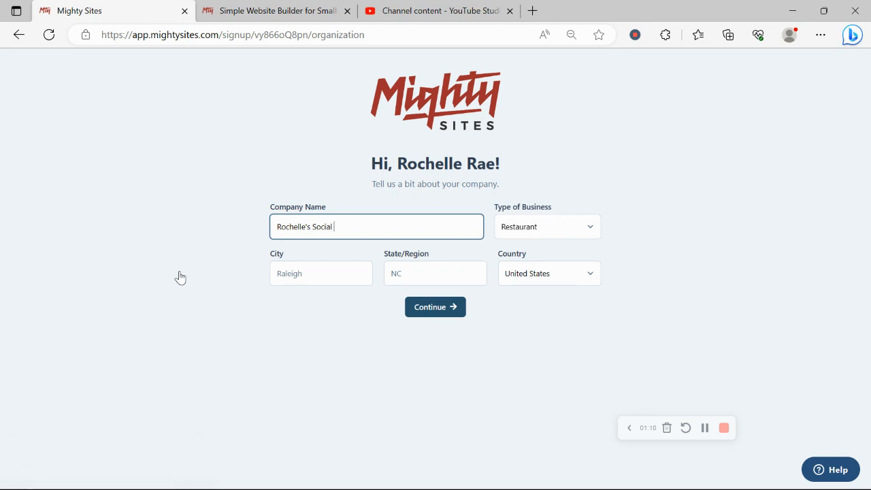
{"action": "type", "text": "l"}
{"action": "key", "text": "Caps_Lock"}
{"action": "type", "text": "S"}
{"action": "key", "text": "Caps_Lock"}
{"action": "type", "text": "erv"}
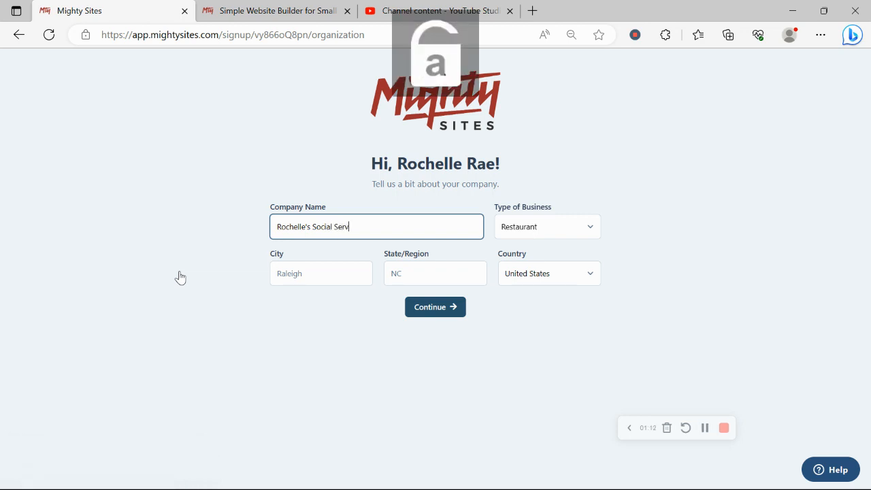
{"action": "type", "text": "ices"}
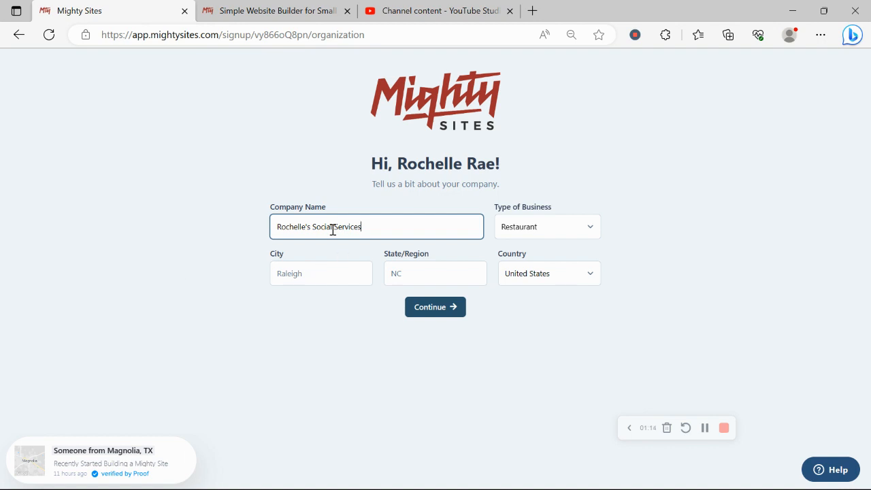
Insert the word "Marketing" before "Services" in the company name.
{"action": "key", "text": "Caps_Lock"}
{"action": "type", "text": "M"}
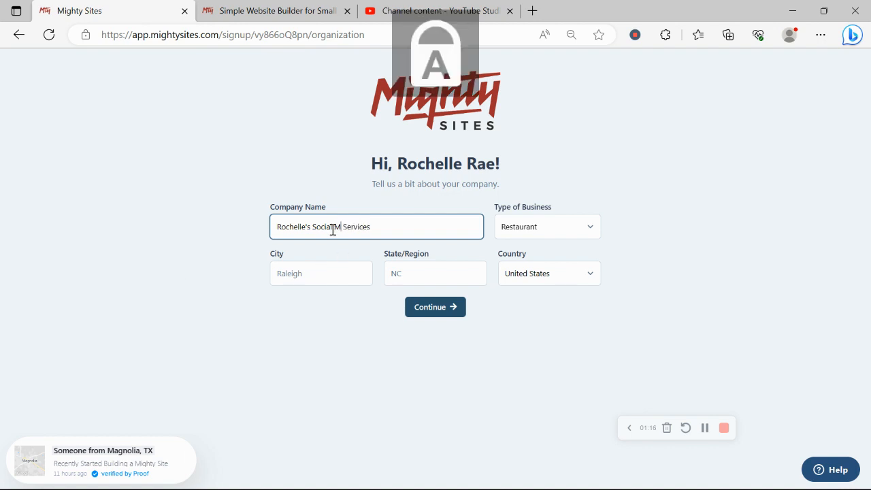
{"action": "key", "text": "Caps_Lock"}
{"action": "type", "text": "ark"}
{"action": "type", "text": "eting"}
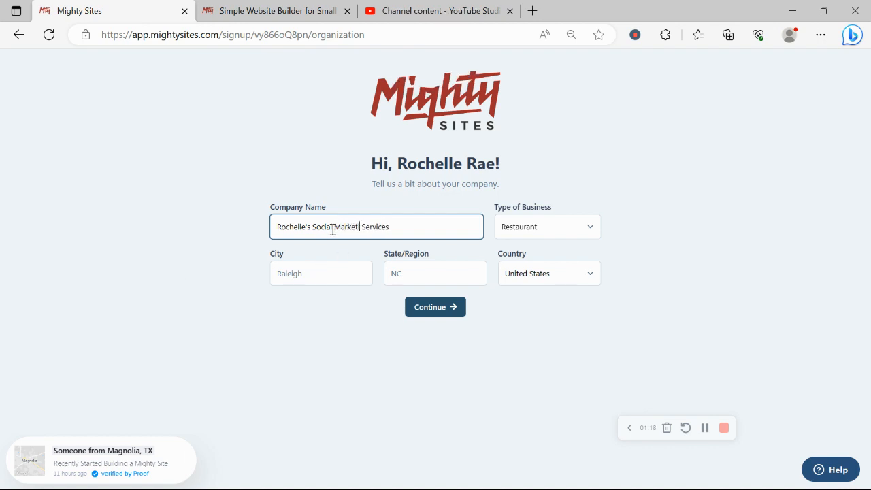
Fill in the company location with Denver as the city and Colorado as the state.
{"action": "left_click", "coordinate": [340, 268]}
{"action": "key", "text": "Caps_Lock"}
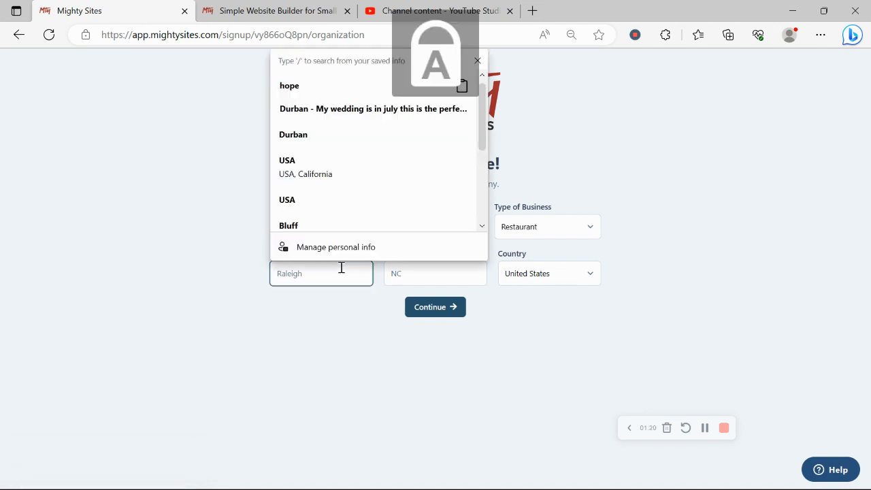
{"action": "type", "text": "D"}
{"action": "key", "text": "Caps_Lock"}
{"action": "type", "text": "enver"}
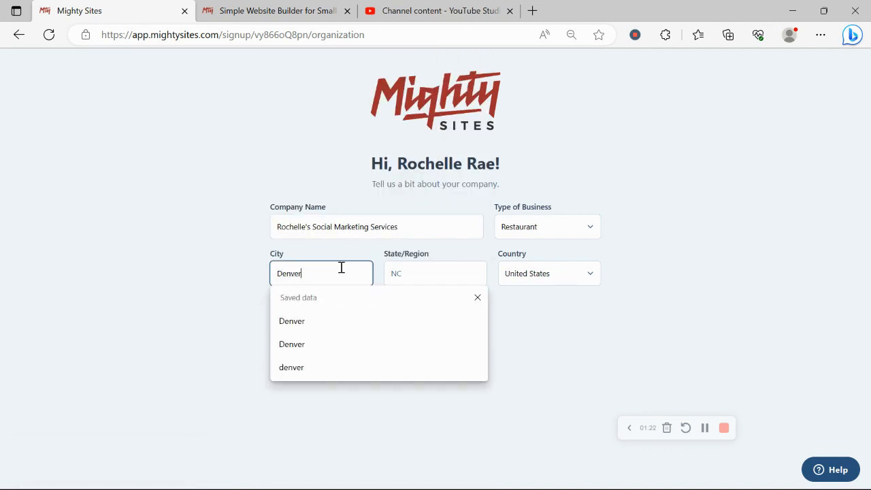
{"action": "left_click", "coordinate": [430, 267]}
{"action": "key", "text": "Caps_Lock"}
{"action": "type", "text": "C"}
{"action": "key", "text": "Caps_Lock"}
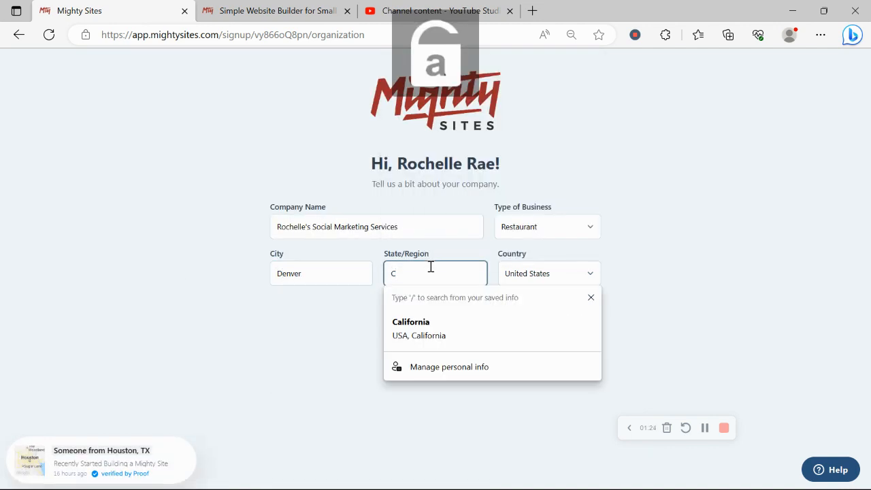
{"action": "type", "text": "olorado"}
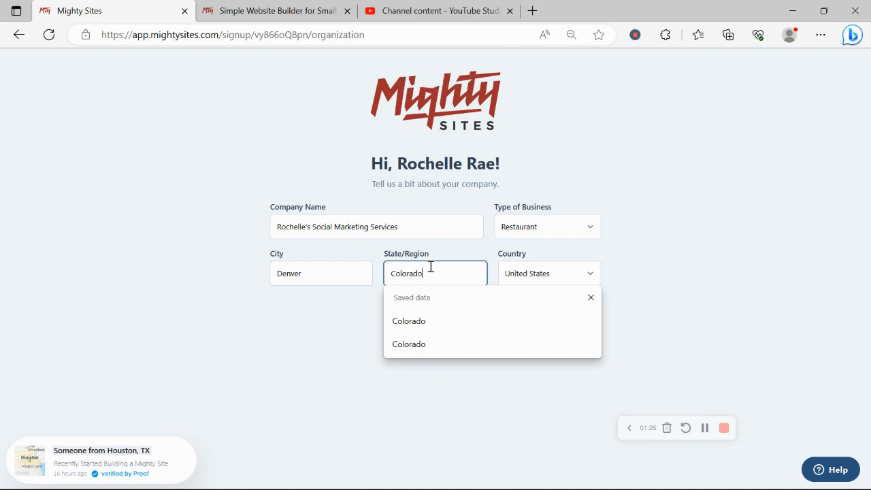
Set the type of business to Service and submit the company details to generate the website.
{"action": "left_click", "coordinate": [521, 226]}
{"action": "left_click", "coordinate": [570, 269]}
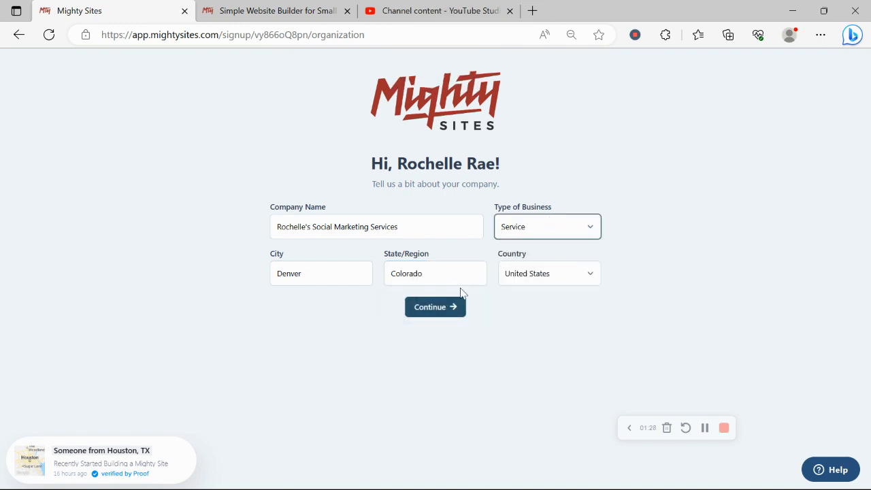
{"action": "left_click", "coordinate": [453, 317]}
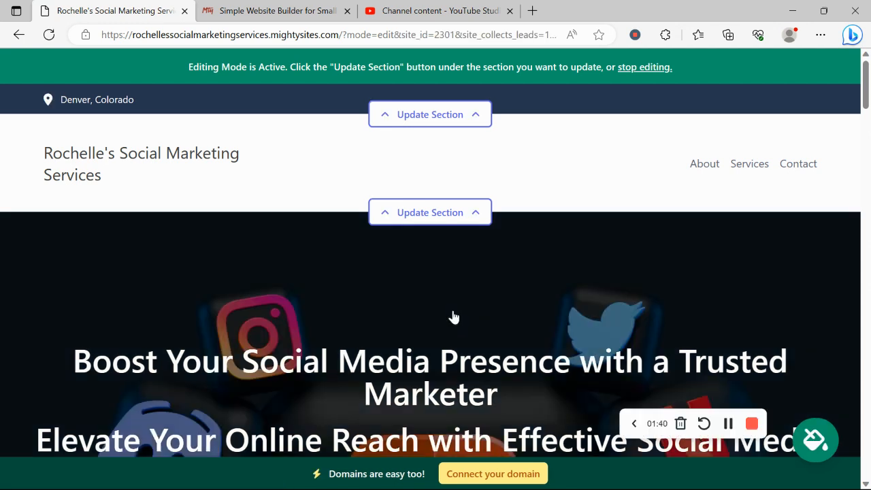
Examine the generated page's hero banner, introduction, About Me, services and contact form sections.
{"action": "scroll", "coordinate": [454, 317], "scroll_direction": "down", "scroll_amount": 4}
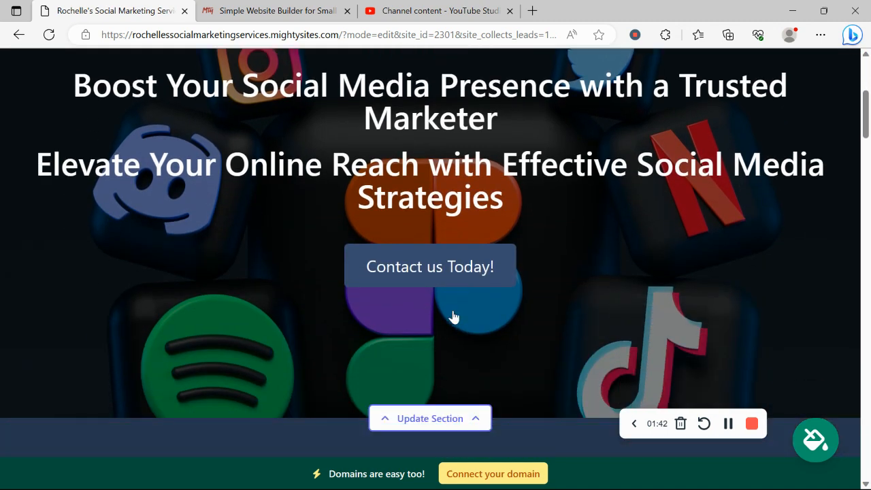
{"action": "scroll", "coordinate": [453, 317], "scroll_direction": "down", "scroll_amount": 4}
{"action": "left_click_drag", "start_coordinate": [86, 213], "coordinate": [608, 347]}
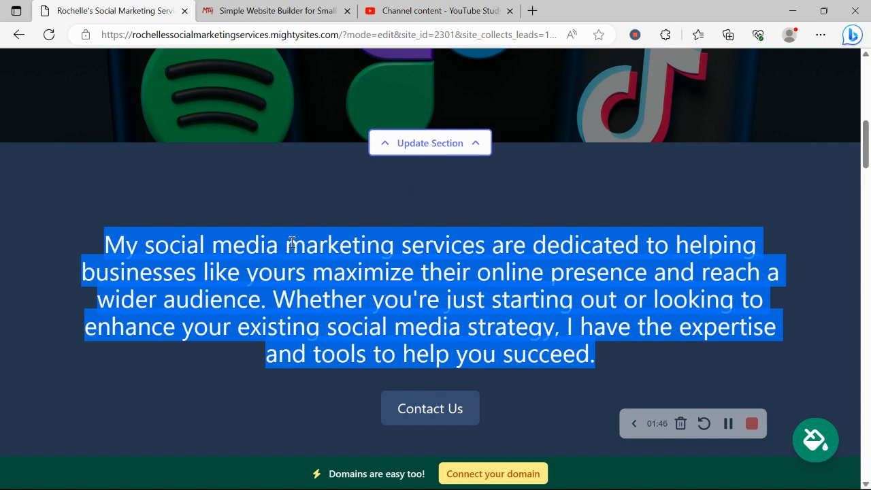
{"action": "left_click", "coordinate": [271, 287]}
{"action": "scroll", "coordinate": [271, 289], "scroll_direction": "down", "scroll_amount": 10}
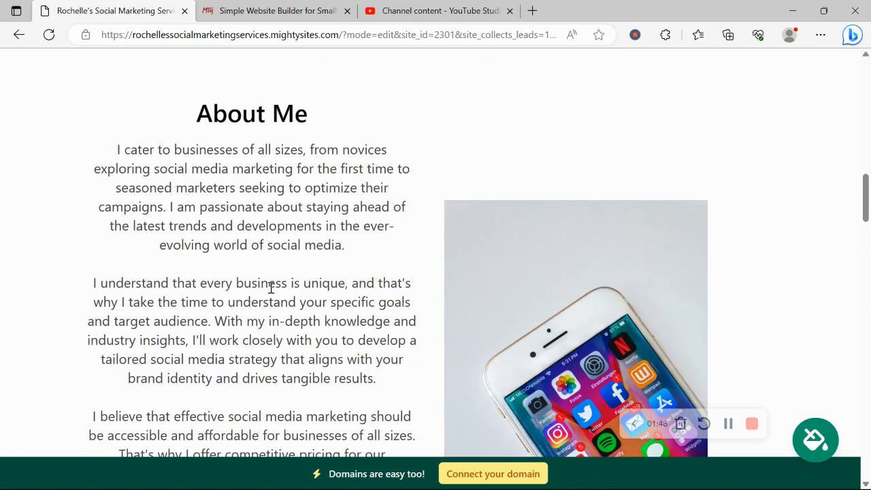
{"action": "scroll", "coordinate": [512, 156], "scroll_direction": "up", "scroll_amount": 2}
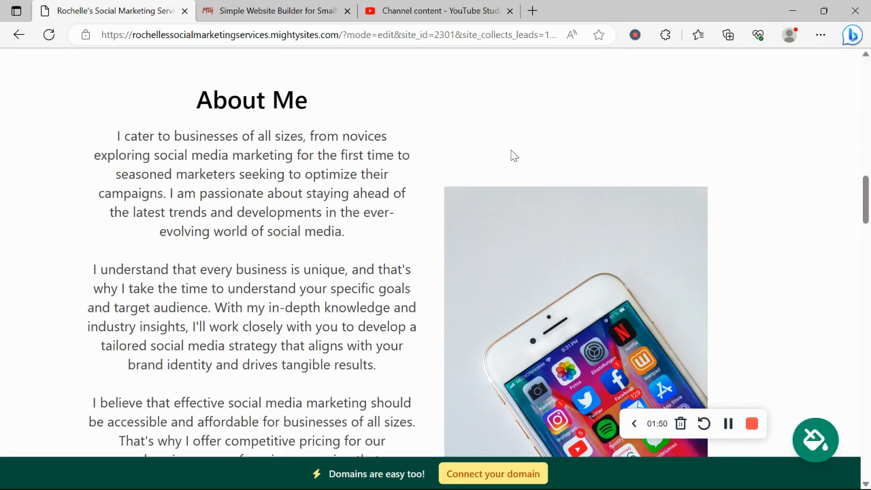
{"action": "scroll", "coordinate": [512, 156], "scroll_direction": "down", "scroll_amount": 5}
{"action": "scroll", "coordinate": [512, 156], "scroll_direction": "down", "scroll_amount": 7}
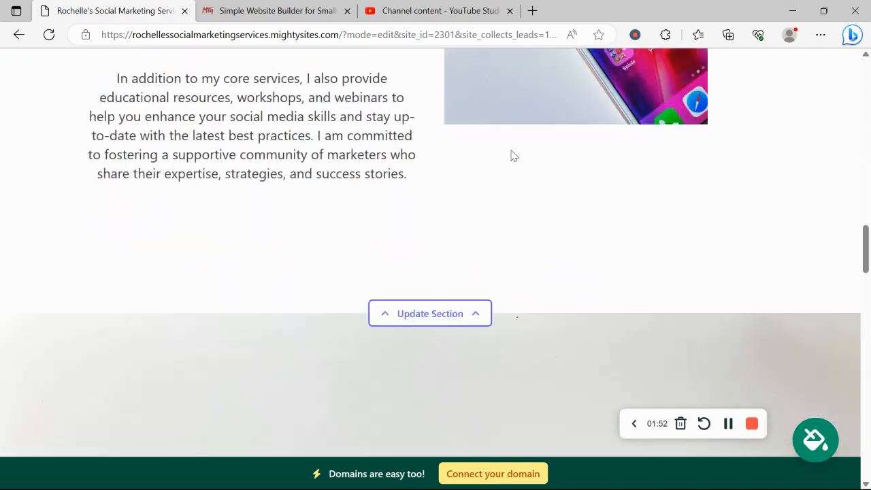
{"action": "scroll", "coordinate": [511, 156], "scroll_direction": "down", "scroll_amount": 6}
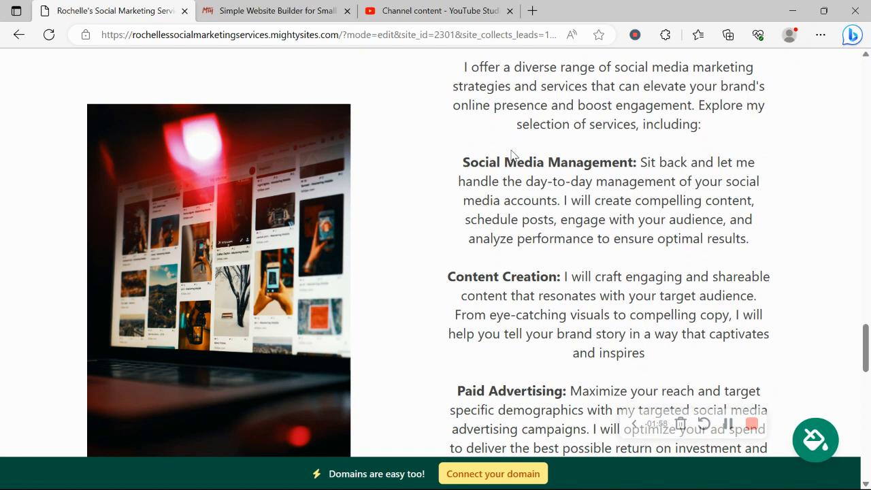
{"action": "scroll", "coordinate": [511, 156], "scroll_direction": "down", "scroll_amount": 3}
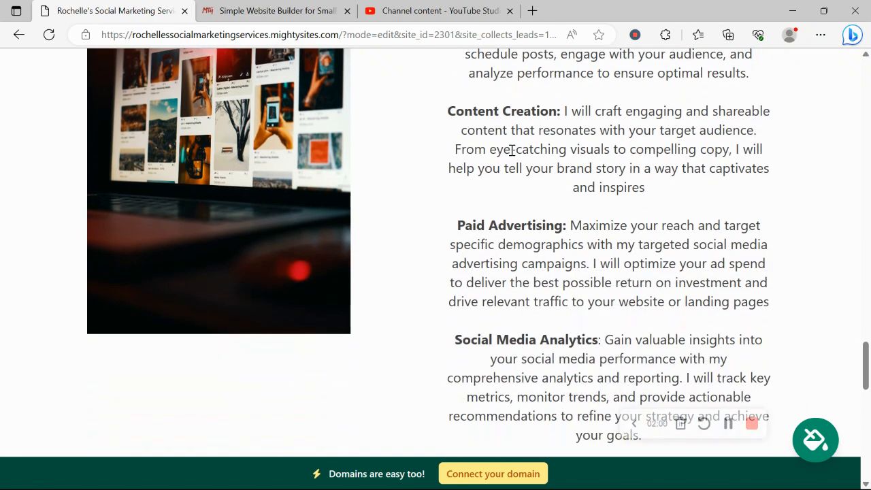
{"action": "scroll", "coordinate": [511, 151], "scroll_direction": "down", "scroll_amount": 7}
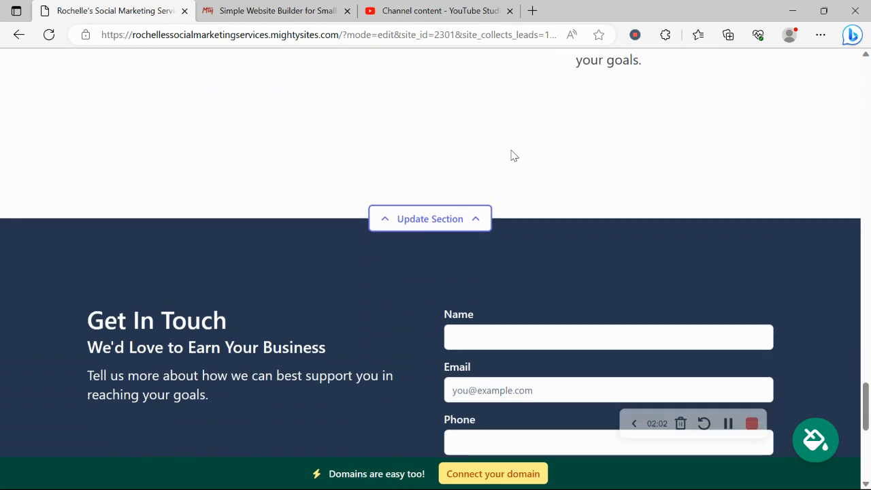
{"action": "scroll", "coordinate": [511, 156], "scroll_direction": "down", "scroll_amount": 6}
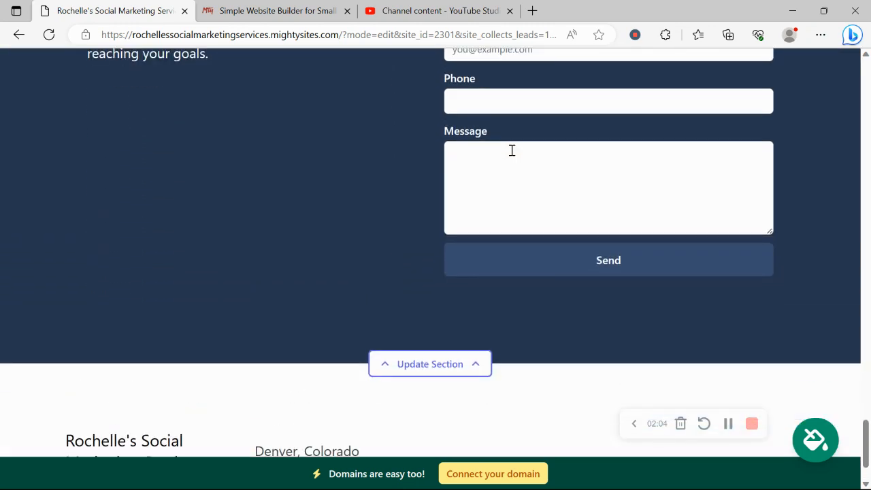
{"action": "scroll", "coordinate": [512, 150], "scroll_direction": "up", "scroll_amount": 8}
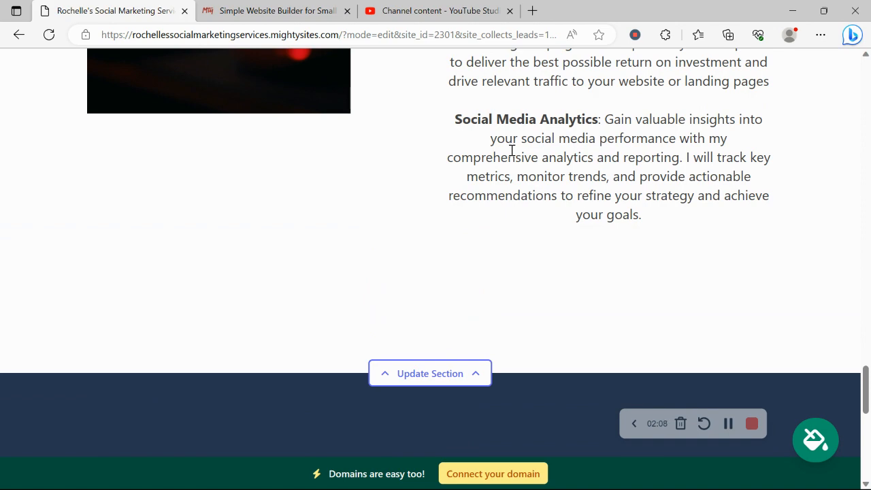
{"action": "scroll", "coordinate": [511, 151], "scroll_direction": "up", "scroll_amount": 1}
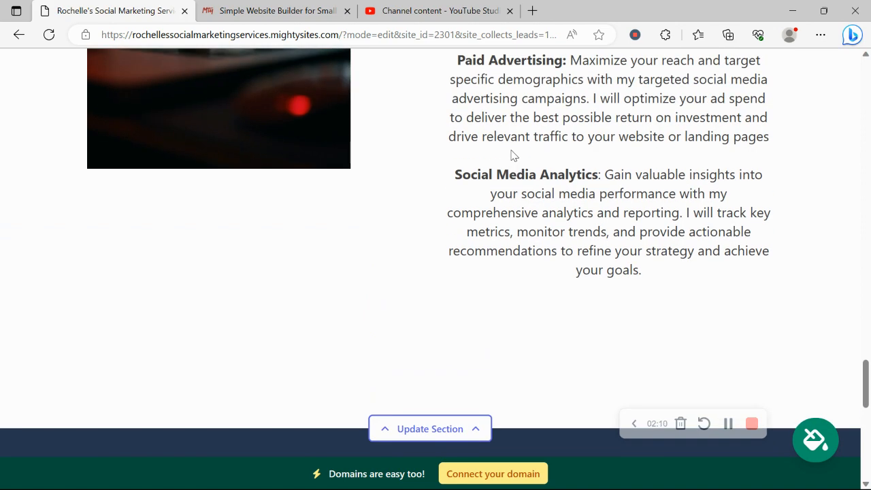
{"action": "scroll", "coordinate": [511, 156], "scroll_direction": "up", "scroll_amount": 9}
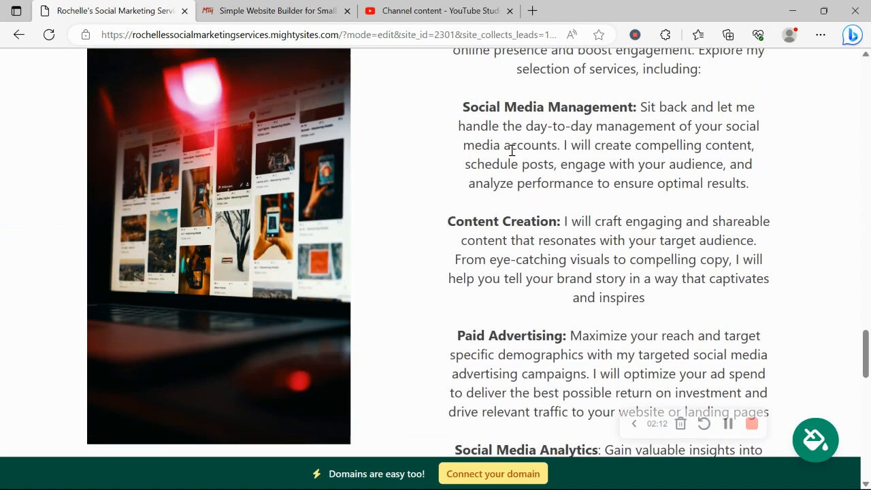
{"action": "scroll", "coordinate": [511, 156], "scroll_direction": "up", "scroll_amount": 18}
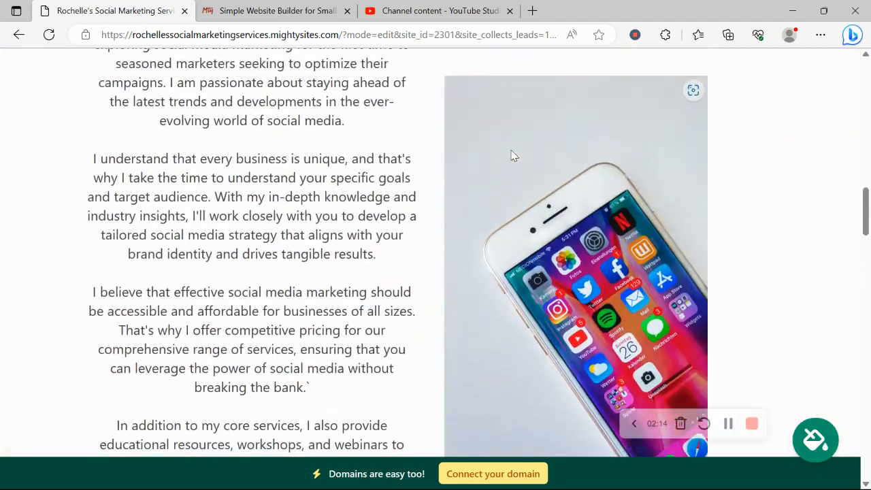
{"action": "scroll", "coordinate": [512, 156], "scroll_direction": "up", "scroll_amount": 15}
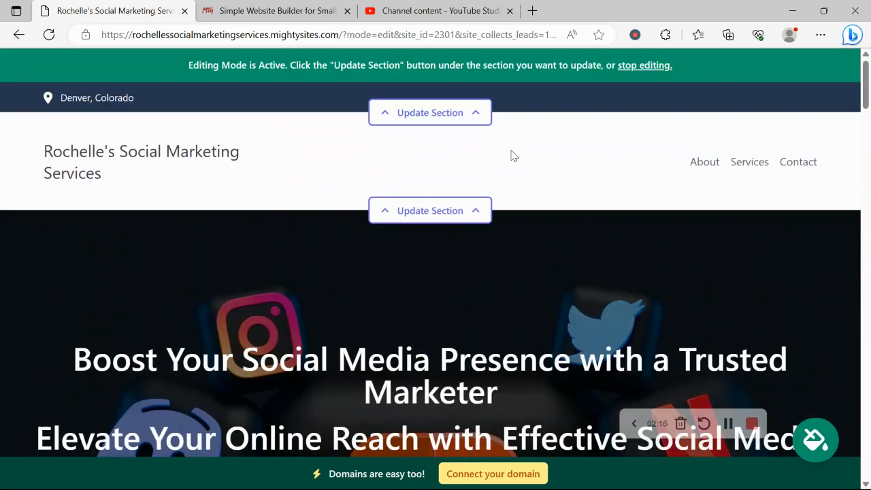
Enter the organization's email in the contact bar's location settings and turn on showing it on the site.
{"action": "left_click", "coordinate": [461, 124]}
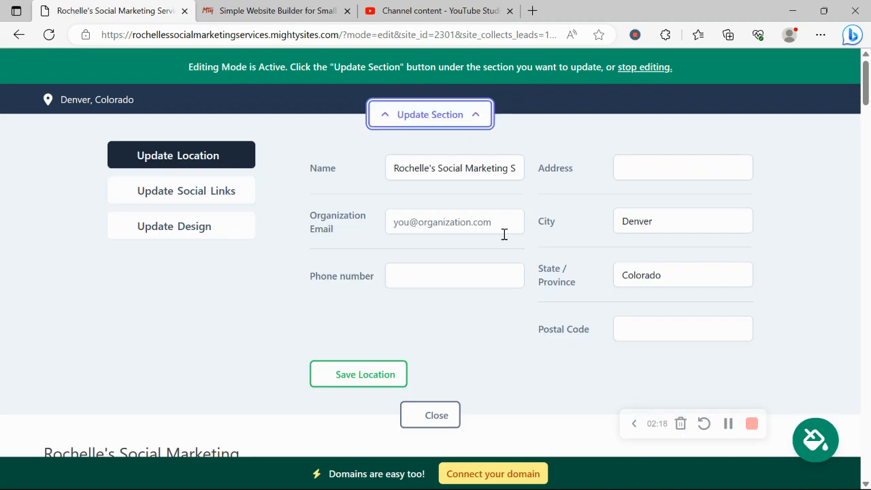
{"action": "left_click", "coordinate": [504, 233]}
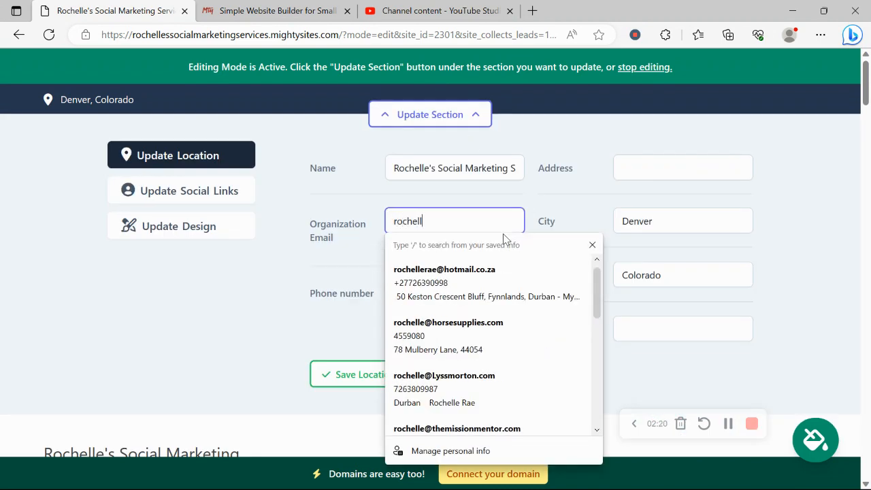
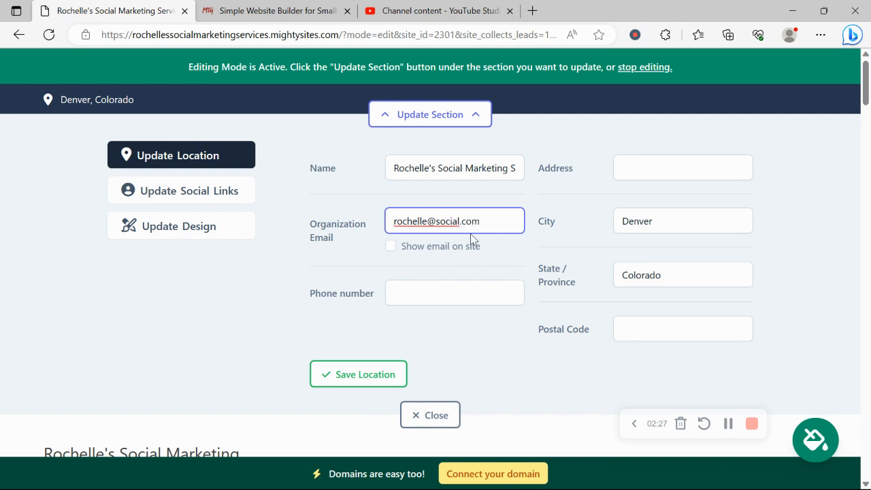
{"action": "left_click", "coordinate": [390, 246]}
Fill in the organization's phone number in the location settings.
{"action": "left_click", "coordinate": [449, 294]}
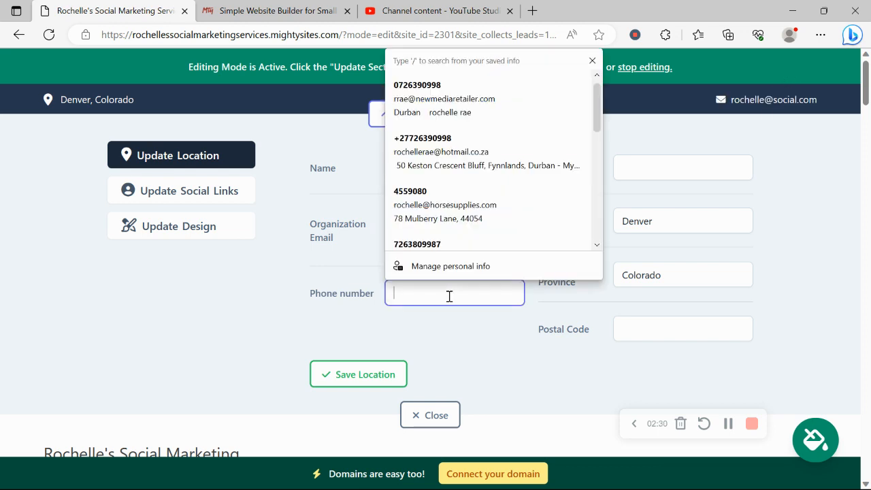
{"action": "type", "text": "456-97654"}
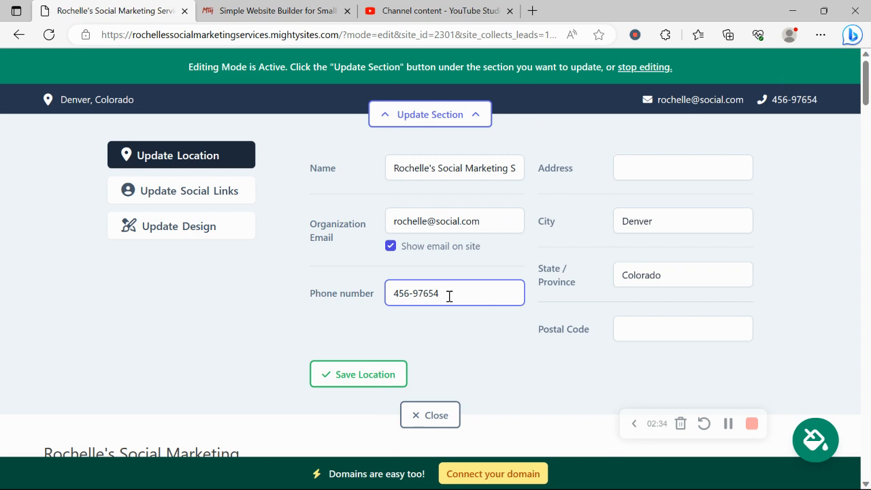
Fill in the street address and postal code from a saved address entry and save the location.
{"action": "left_click", "coordinate": [670, 168]}
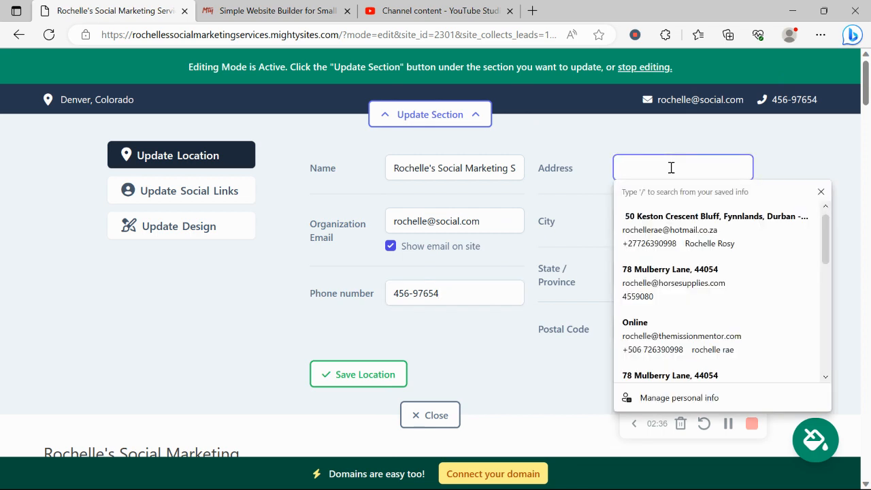
{"action": "scroll", "coordinate": [689, 363], "scroll_direction": "down", "scroll_amount": 2}
{"action": "left_click", "coordinate": [662, 373]}
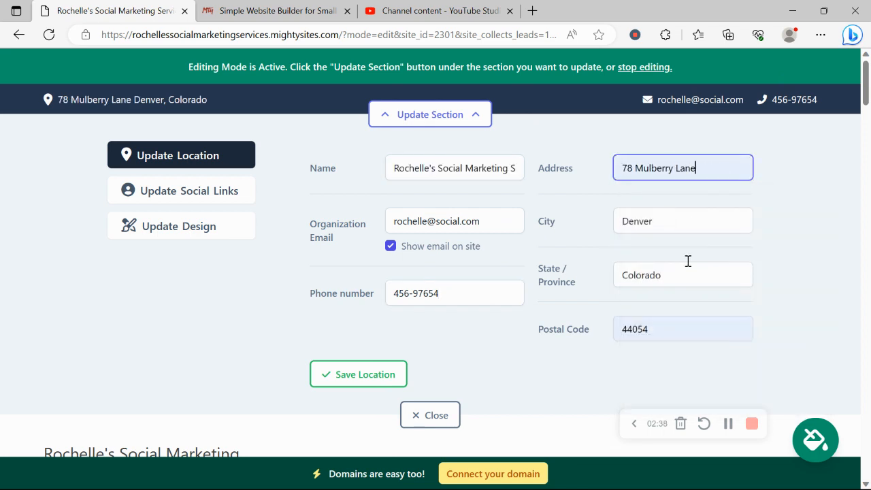
{"action": "left_click", "coordinate": [359, 371]}
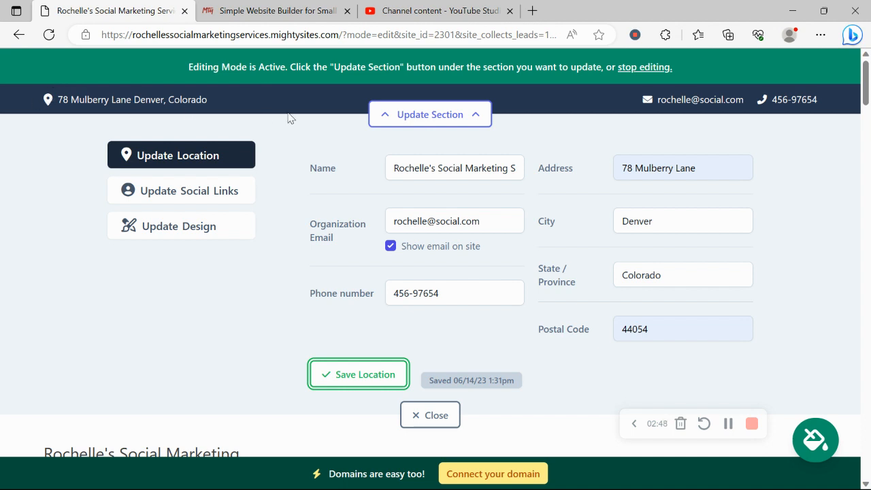
Set the Instagram handle in the contact bar's social links to mightysites.
{"action": "left_click", "coordinate": [227, 206]}
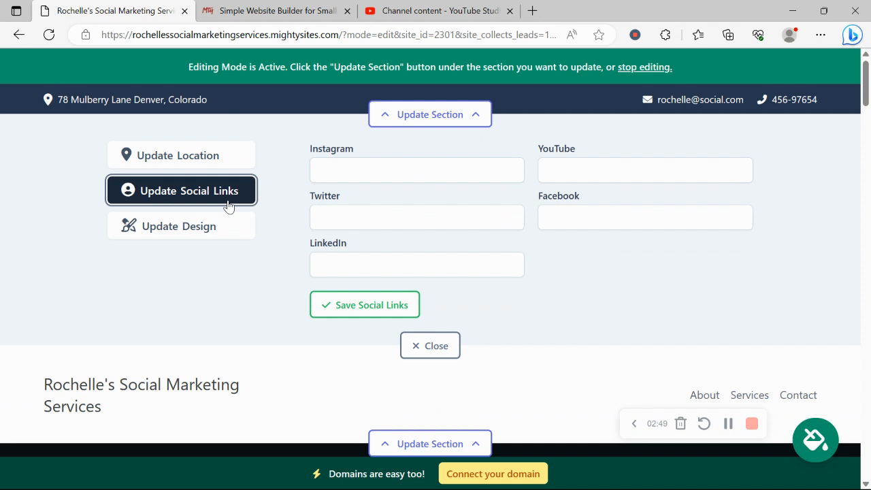
{"action": "left_click", "coordinate": [378, 170]}
{"action": "type", "text": "mightysites"}
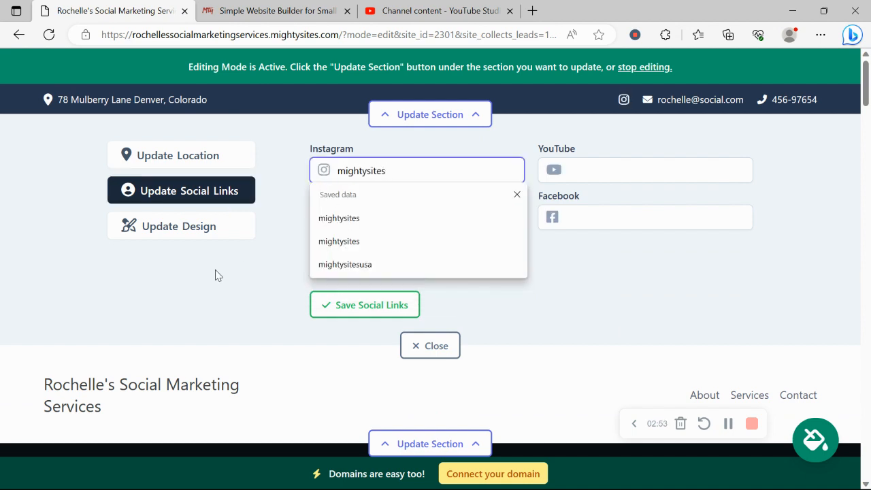
{"action": "left_click", "coordinate": [215, 275]}
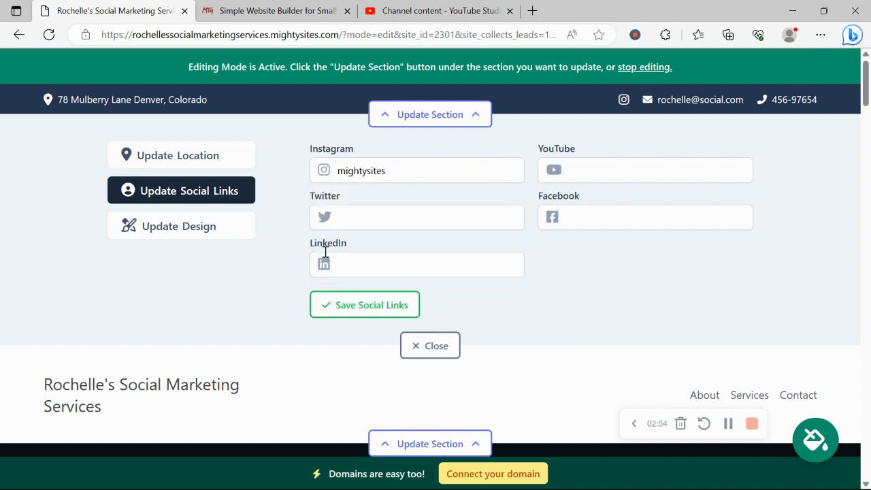
Set the Twitter handle to mightysitesusa, save the social links and close the contact bar's settings.
{"action": "left_click", "coordinate": [387, 225]}
{"action": "type", "text": "mih"}
{"action": "key", "text": "BackSpace"}
{"action": "type", "text": "g"}
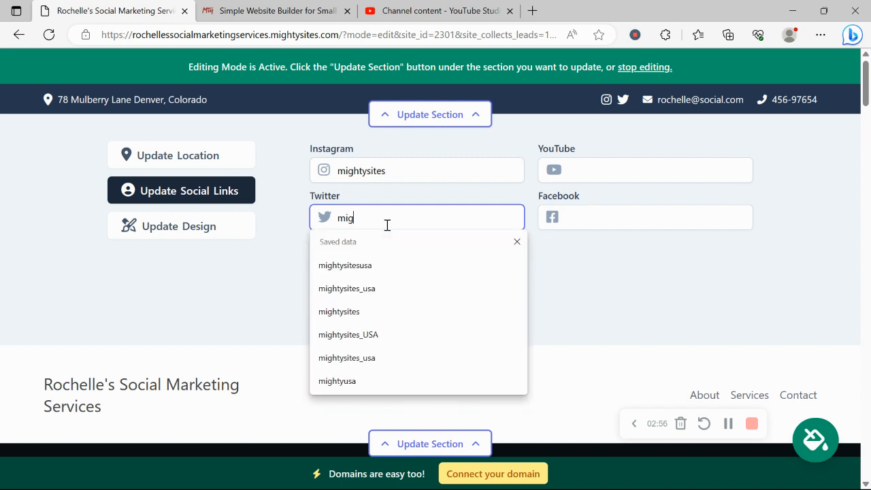
{"action": "type", "text": "htysitesusa"}
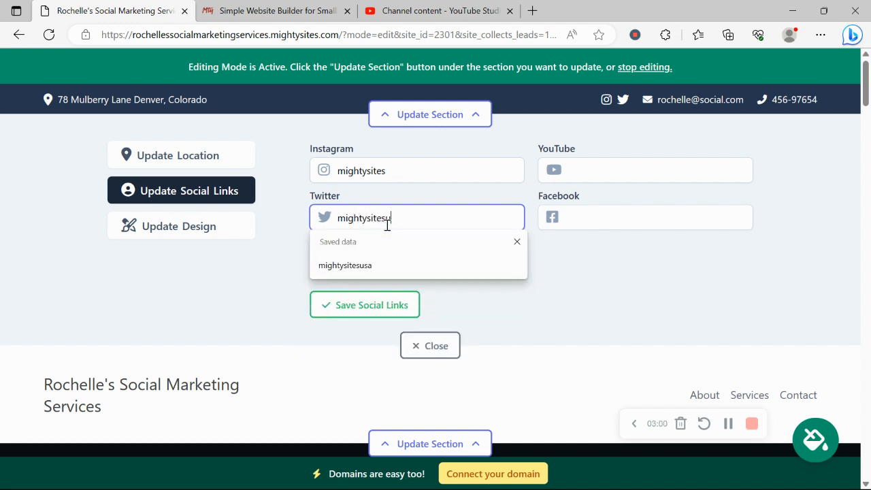
{"action": "left_click", "coordinate": [399, 303]}
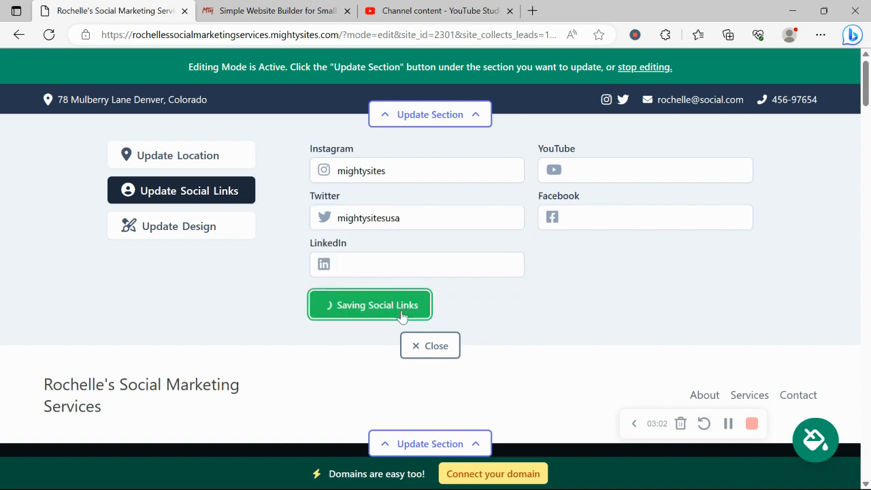
{"action": "left_click", "coordinate": [444, 348]}
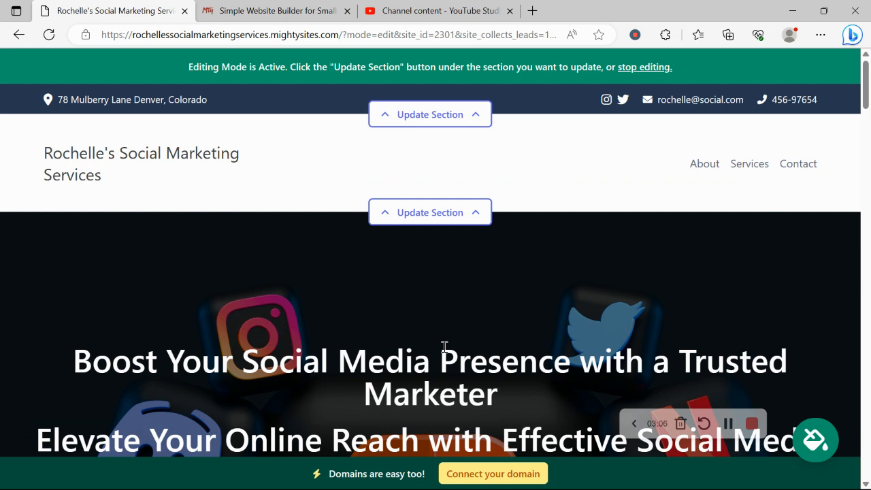
Upload the Mighty Sites logo image for the header section, save it and close the section's settings.
{"action": "left_click", "coordinate": [446, 203]}
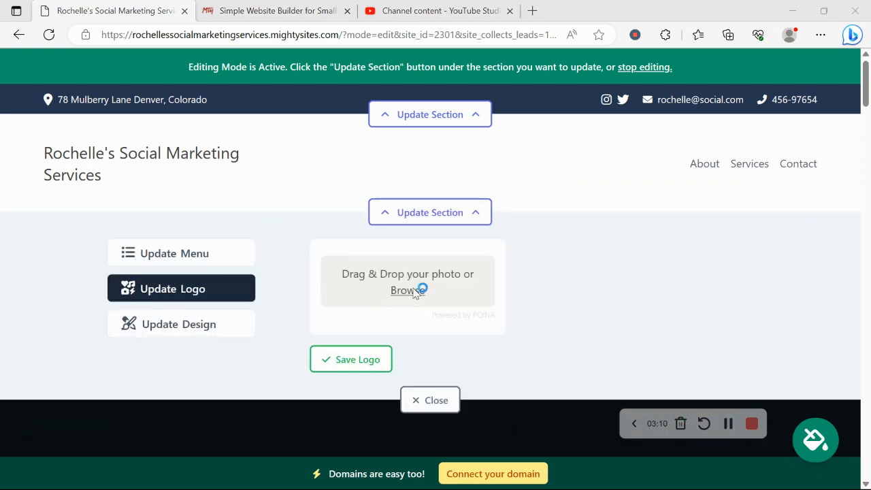
{"action": "left_click", "coordinate": [402, 289]}
{"action": "left_click_drag", "start_coordinate": [425, 166], "coordinate": [428, 233]}
{"action": "double_click", "coordinate": [163, 210]}
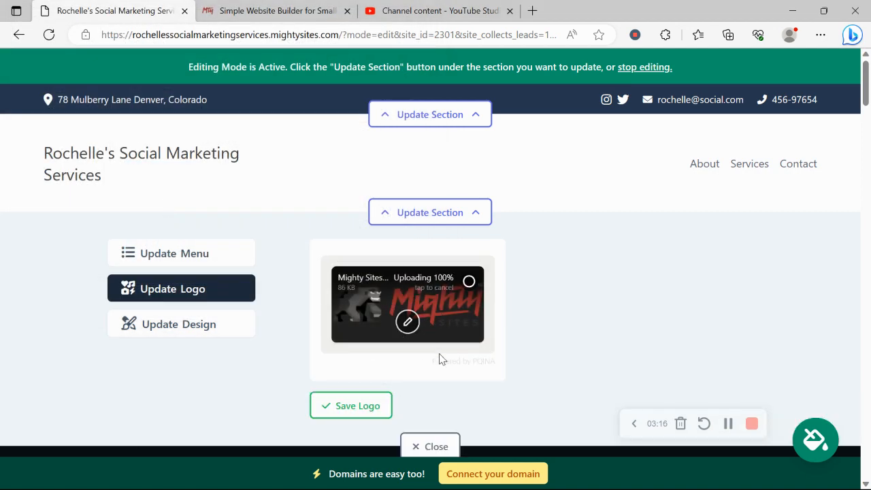
{"action": "left_click", "coordinate": [352, 406]}
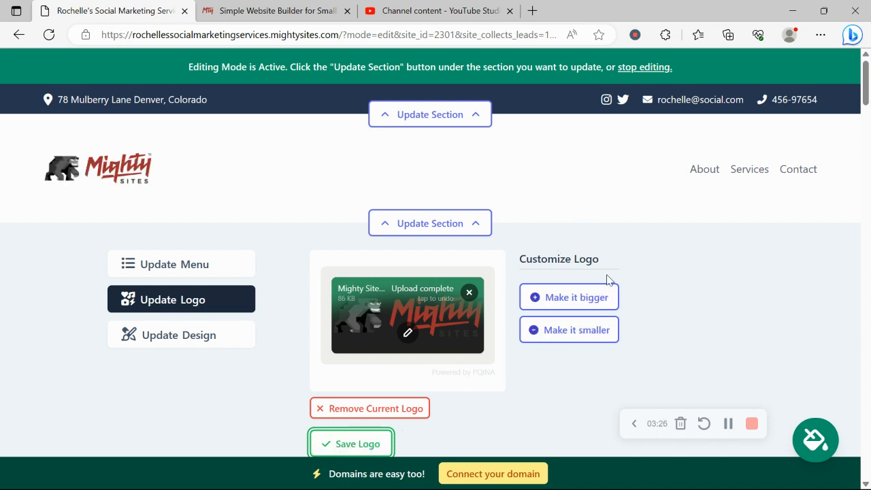
{"action": "scroll", "coordinate": [558, 280], "scroll_direction": "down", "scroll_amount": 4}
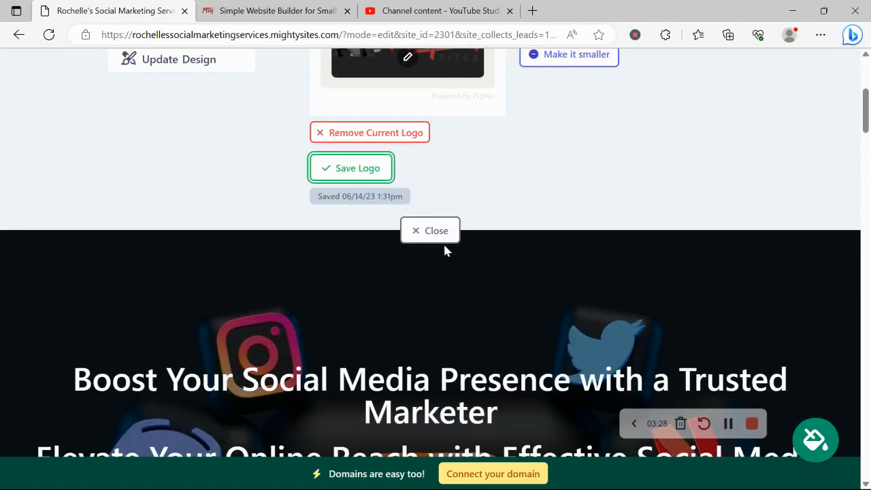
{"action": "left_click", "coordinate": [429, 234]}
{"action": "scroll", "coordinate": [129, 150], "scroll_direction": "up", "scroll_amount": 2}
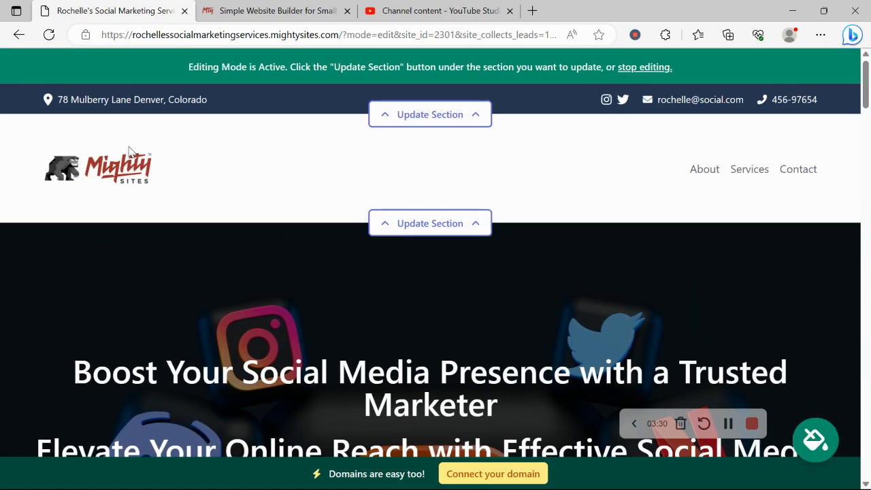
Preview the bright blue, coral and purple colour themes, and save the magenta-and-pink theme for the website.
{"action": "scroll", "coordinate": [130, 150], "scroll_direction": "down", "scroll_amount": 8}
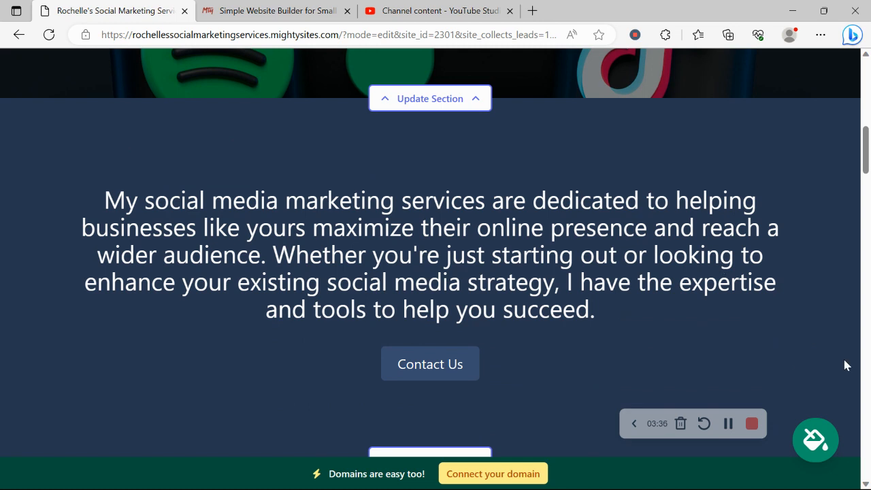
{"action": "left_click", "coordinate": [803, 449]}
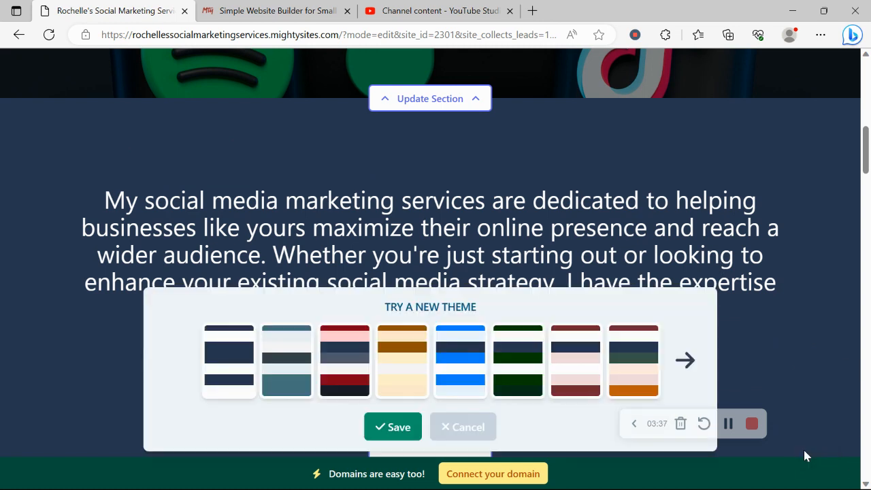
{"action": "left_click", "coordinate": [462, 352]}
{"action": "left_click", "coordinate": [685, 360]}
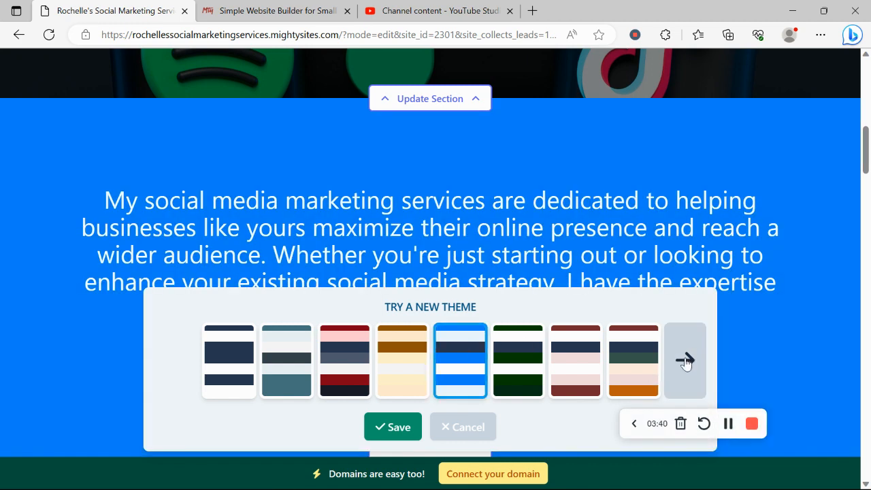
{"action": "left_click", "coordinate": [685, 363]}
{"action": "left_click", "coordinate": [684, 361]}
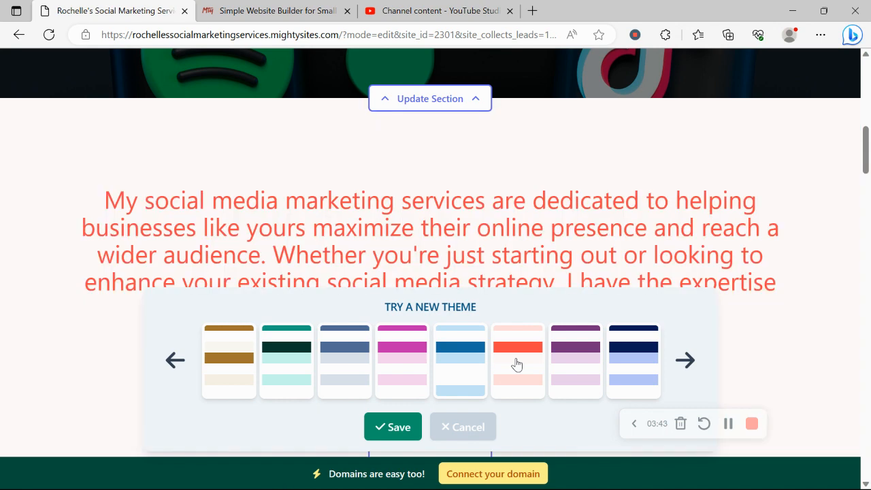
{"action": "left_click", "coordinate": [515, 363]}
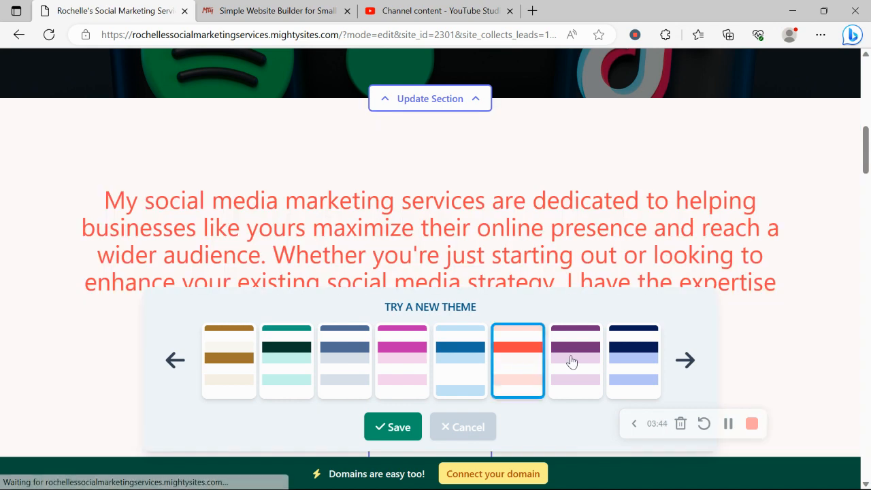
{"action": "left_click", "coordinate": [571, 361]}
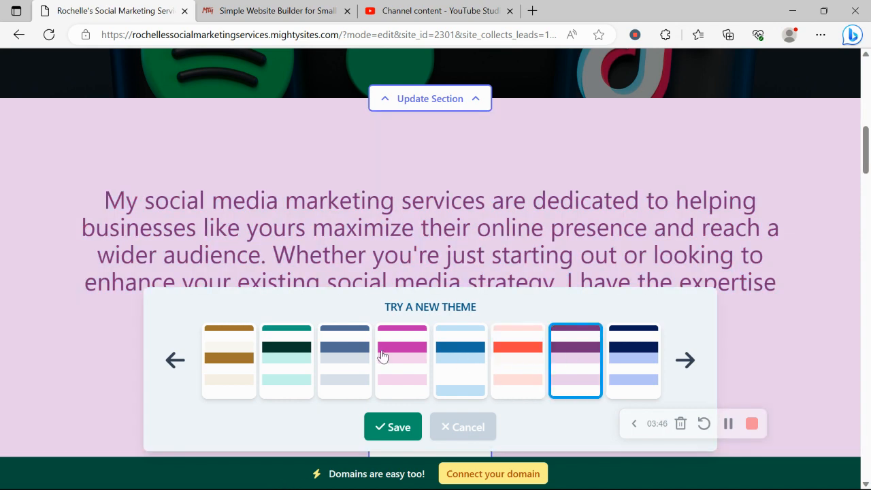
{"action": "left_click", "coordinate": [385, 359]}
{"action": "left_click", "coordinate": [382, 426]}
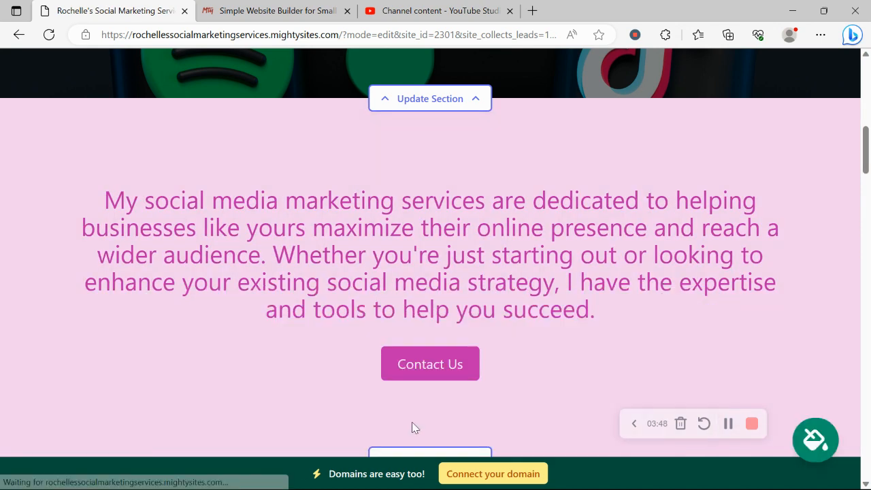
Browse the photo library suggestions for the hero section's background image and return to all photo options.
{"action": "scroll", "coordinate": [411, 426], "scroll_direction": "up", "scroll_amount": 10}
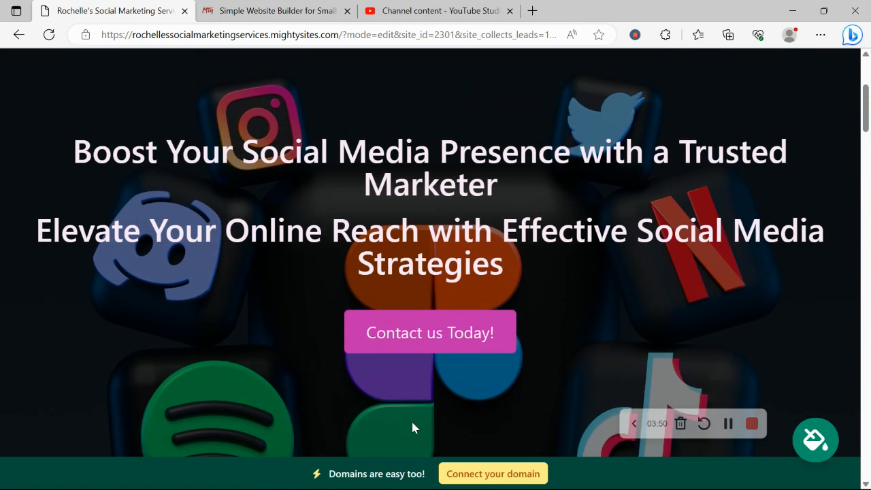
{"action": "scroll", "coordinate": [413, 423], "scroll_direction": "down", "scroll_amount": 8}
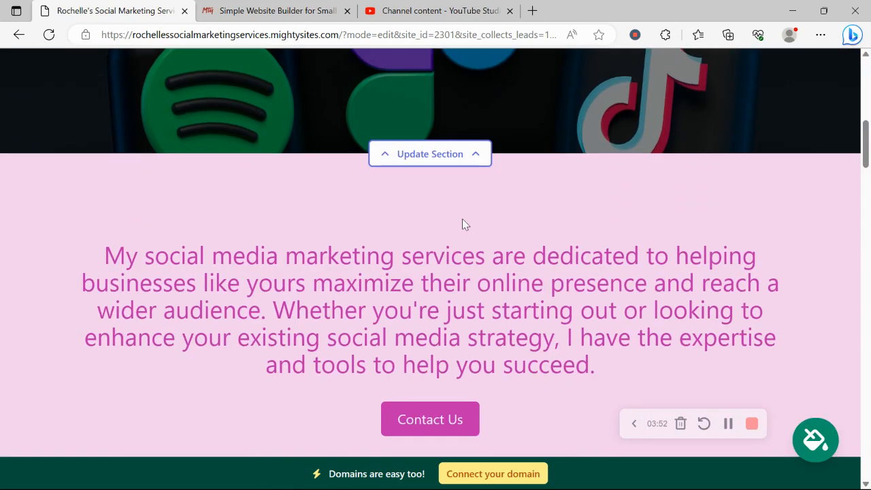
{"action": "scroll", "coordinate": [462, 220], "scroll_direction": "up", "scroll_amount": 2}
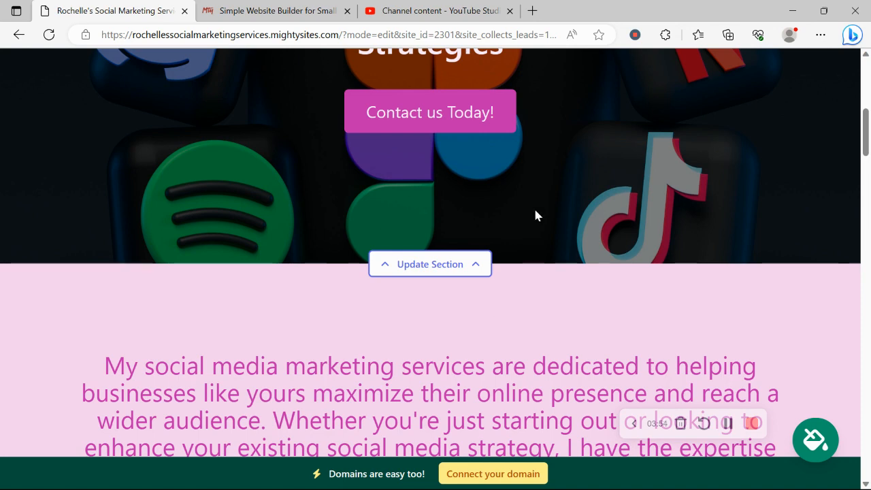
{"action": "left_click", "coordinate": [431, 264]}
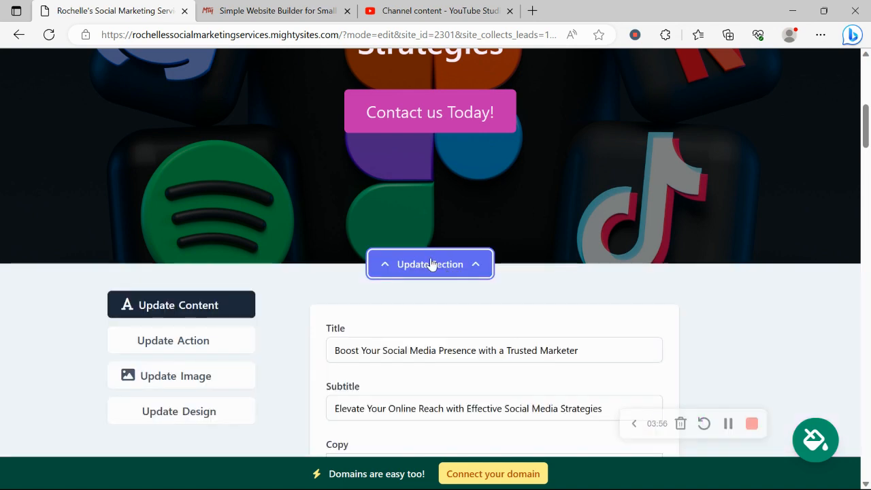
{"action": "scroll", "coordinate": [432, 265], "scroll_direction": "down", "scroll_amount": 2}
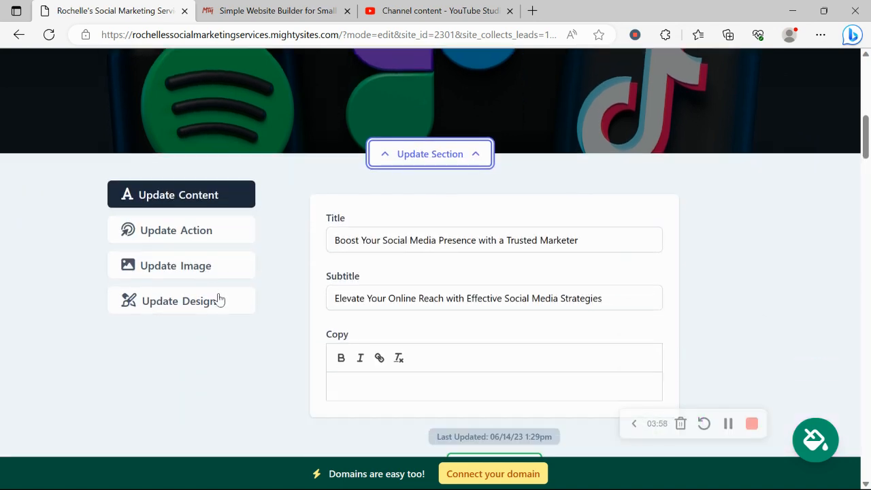
{"action": "left_click", "coordinate": [240, 274]}
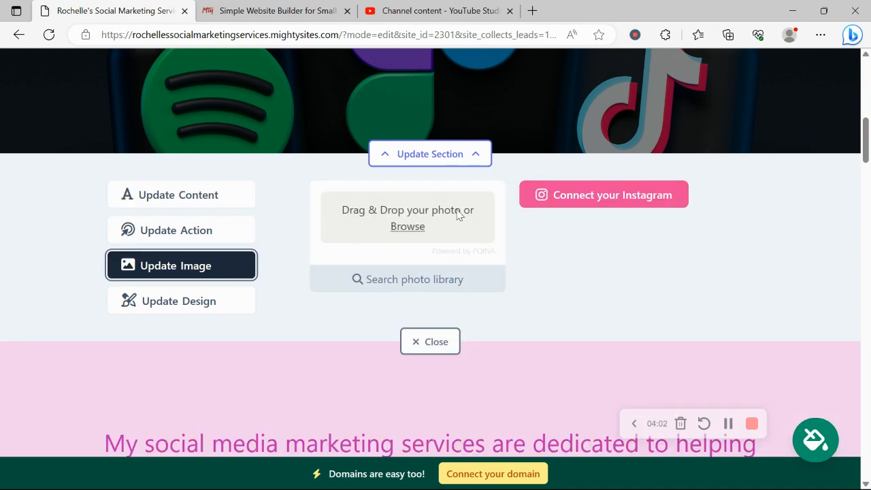
{"action": "left_click", "coordinate": [460, 286]}
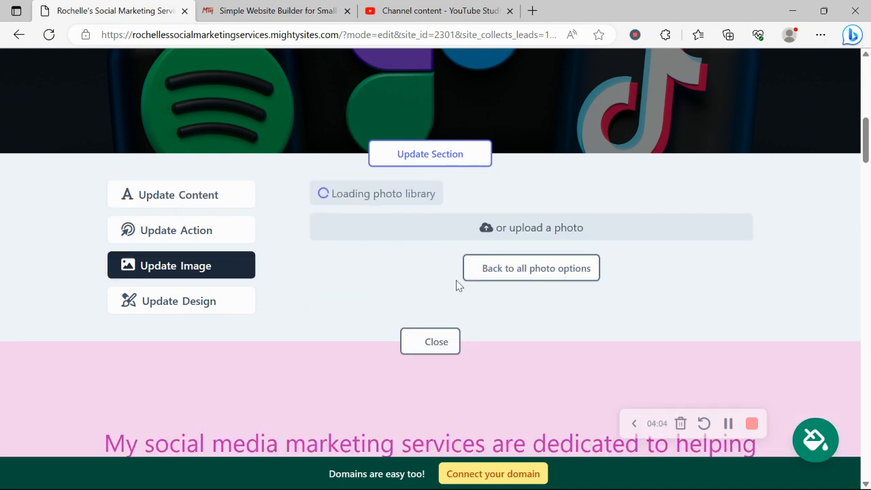
{"action": "scroll", "coordinate": [781, 255], "scroll_direction": "down", "scroll_amount": 3}
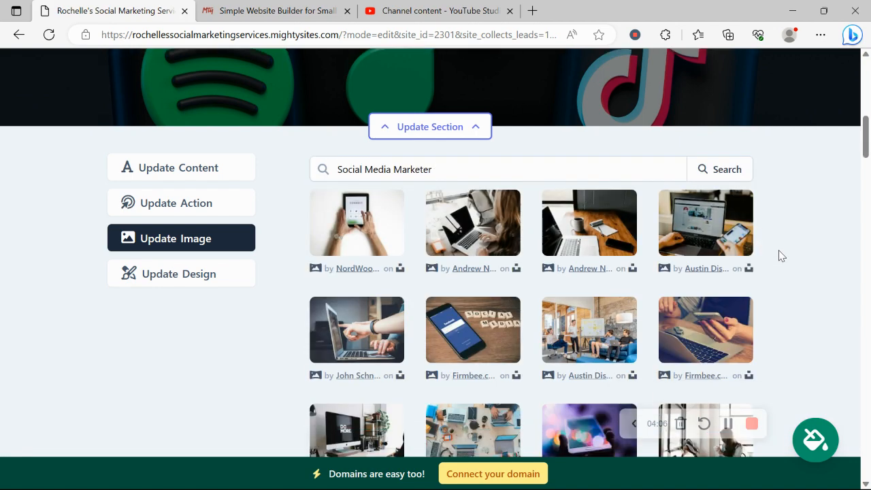
{"action": "scroll", "coordinate": [781, 255], "scroll_direction": "up", "scroll_amount": 1}
{"action": "scroll", "coordinate": [782, 255], "scroll_direction": "down", "scroll_amount": 3}
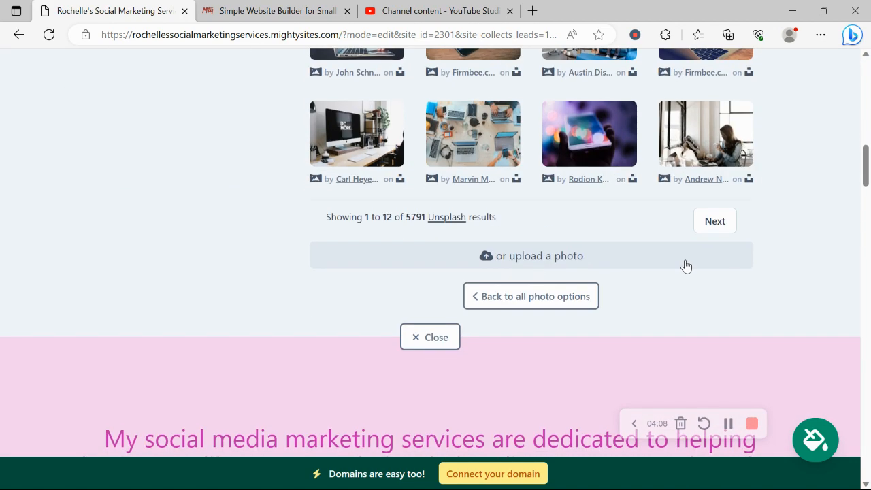
{"action": "left_click", "coordinate": [532, 295]}
{"action": "scroll", "coordinate": [774, 163], "scroll_direction": "up", "scroll_amount": 3}
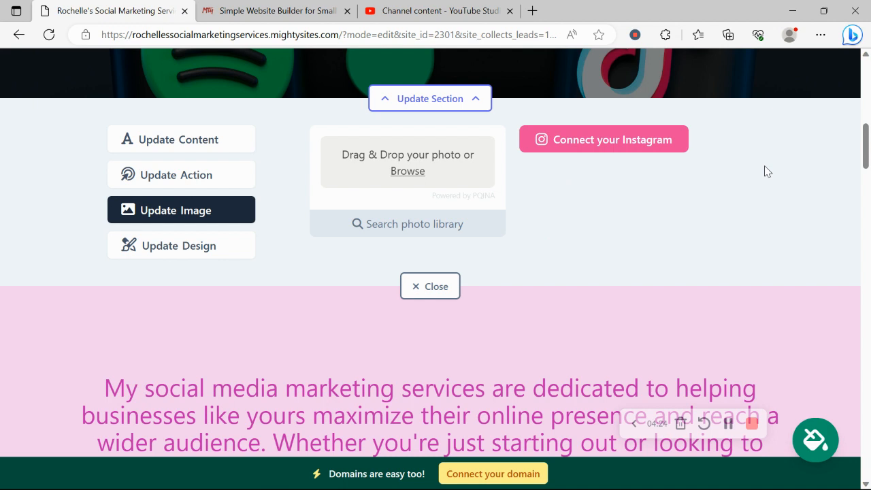
{"action": "scroll", "coordinate": [764, 166], "scroll_direction": "up", "scroll_amount": 1}
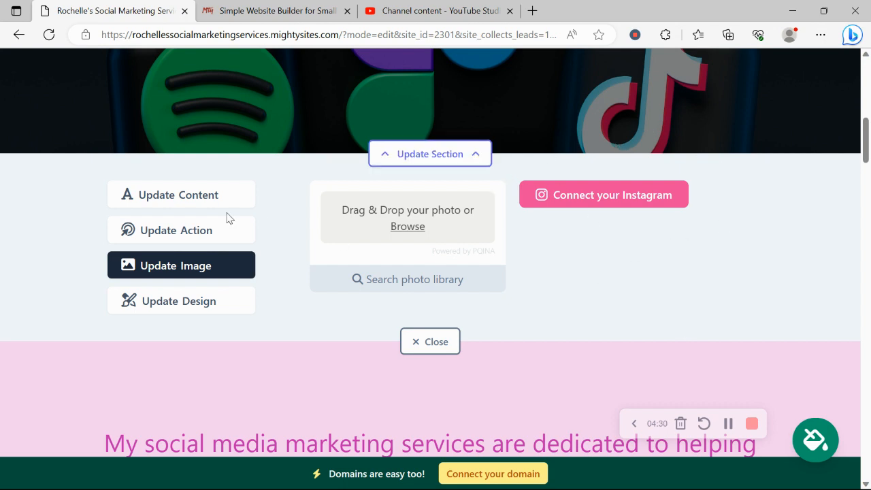
Review the hero section's action button text and link options, cancelling the link choice without changes.
{"action": "left_click", "coordinate": [229, 240]}
{"action": "scroll", "coordinate": [229, 241], "scroll_direction": "up", "scroll_amount": 4}
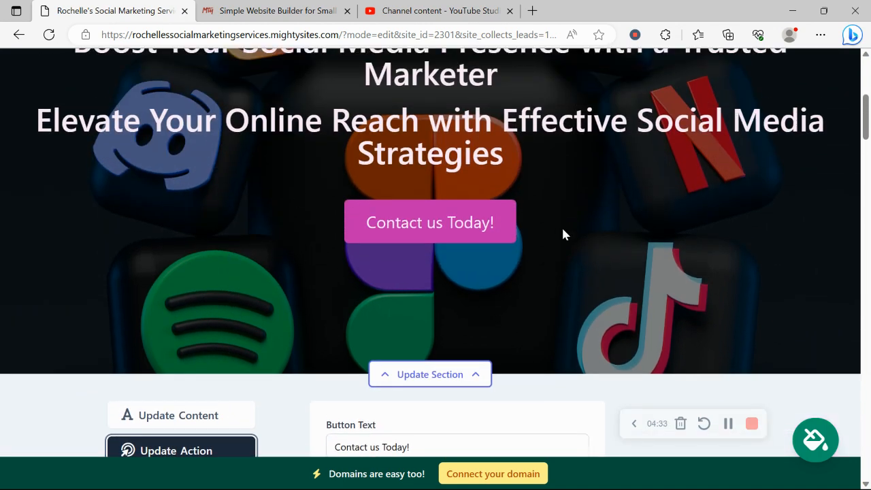
{"action": "left_click_drag", "start_coordinate": [366, 216], "coordinate": [548, 210]}
{"action": "scroll", "coordinate": [513, 191], "scroll_direction": "down", "scroll_amount": 4}
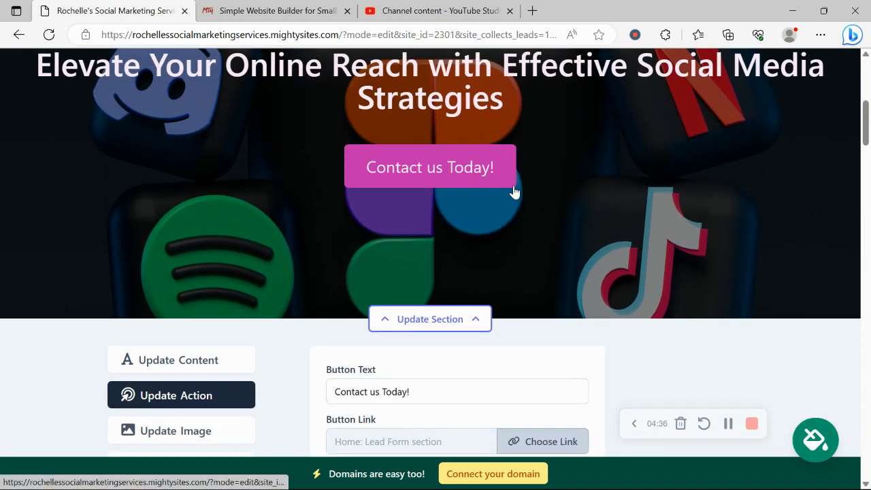
{"action": "left_click", "coordinate": [540, 223]}
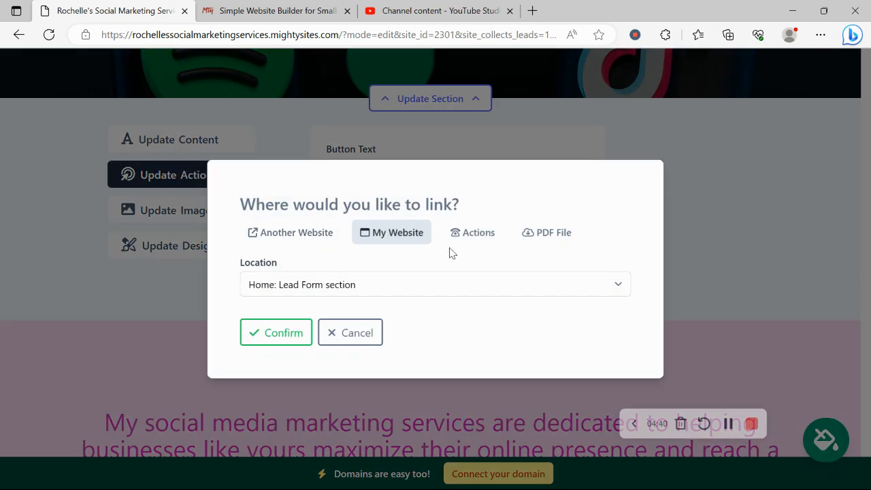
{"action": "left_click", "coordinate": [352, 340]}
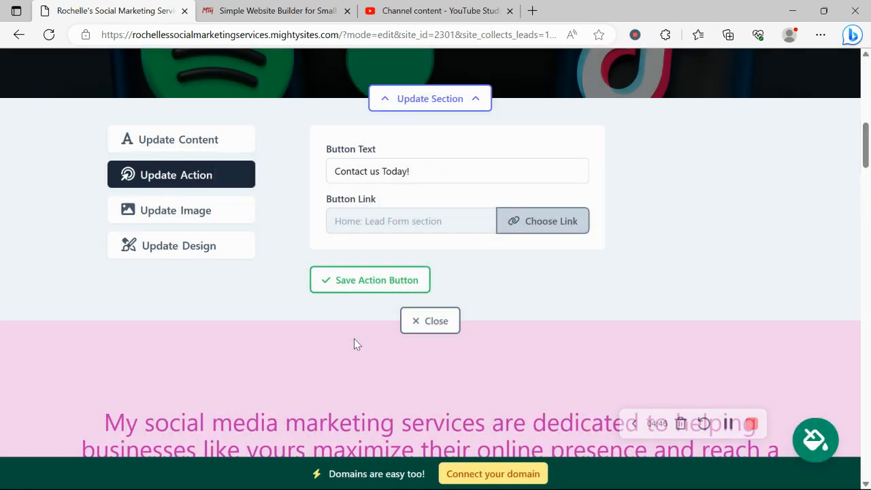
Compare the hero section's title and subtitle content with the headings on the page and close the section's settings.
{"action": "left_click", "coordinate": [196, 132]}
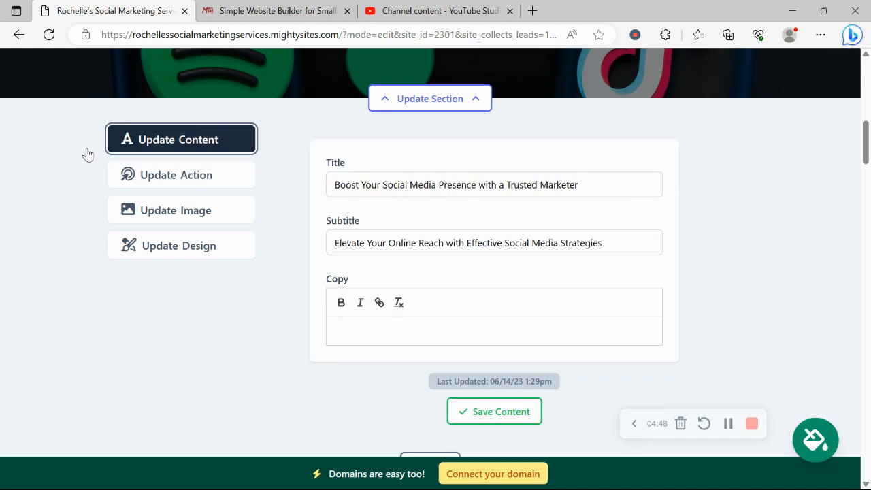
{"action": "scroll", "coordinate": [50, 167], "scroll_direction": "up", "scroll_amount": 4}
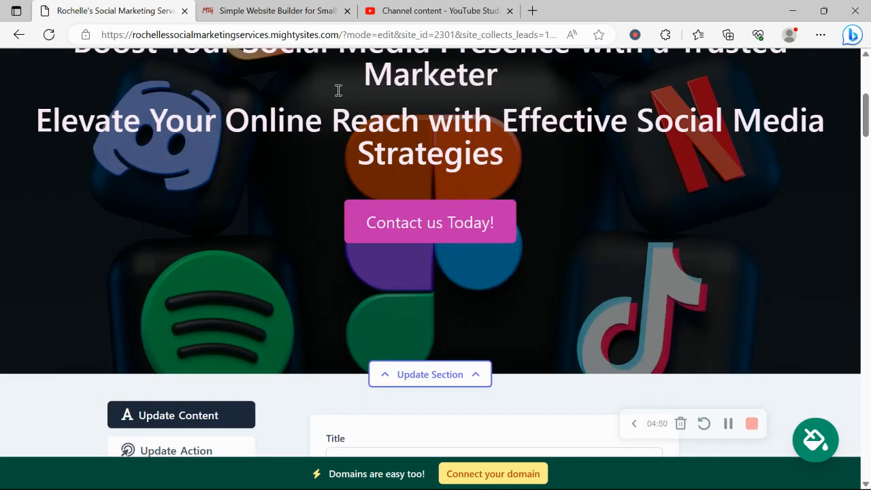
{"action": "scroll", "coordinate": [273, 64], "scroll_direction": "up", "scroll_amount": 1}
{"action": "left_click_drag", "start_coordinate": [86, 82], "coordinate": [615, 201]}
{"action": "left_click", "coordinate": [634, 241]}
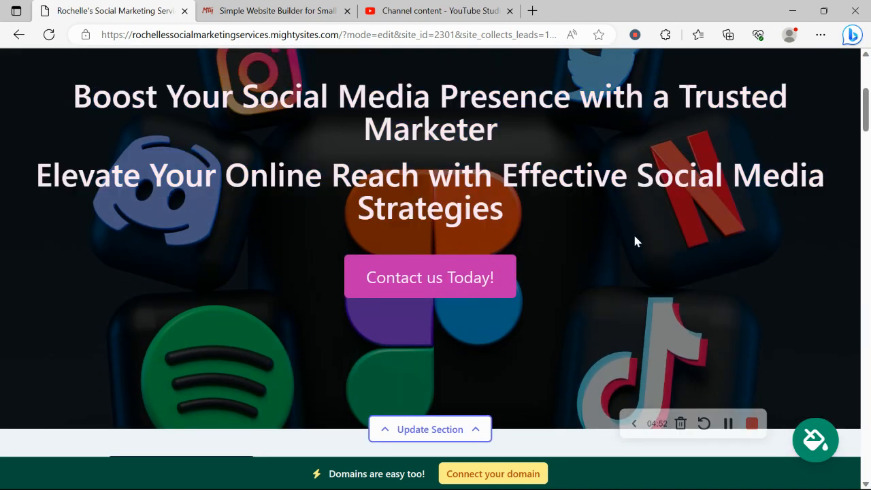
{"action": "scroll", "coordinate": [634, 241], "scroll_direction": "down", "scroll_amount": 5}
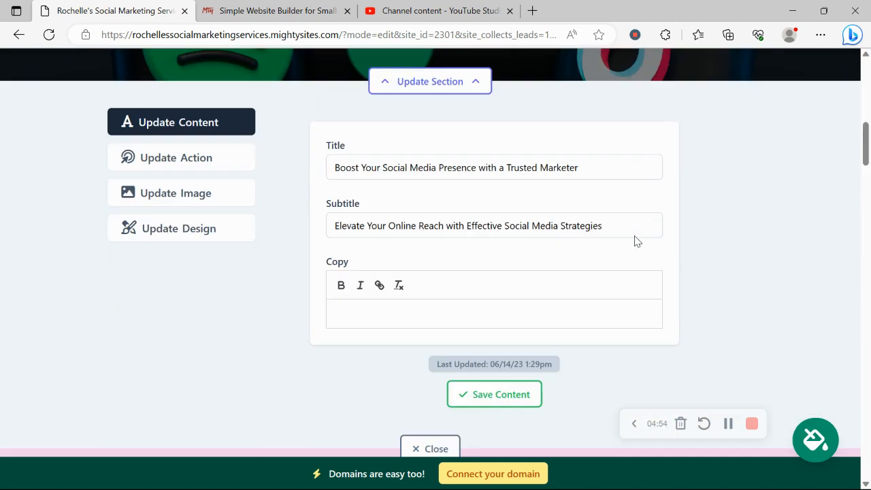
{"action": "left_click", "coordinate": [452, 409]}
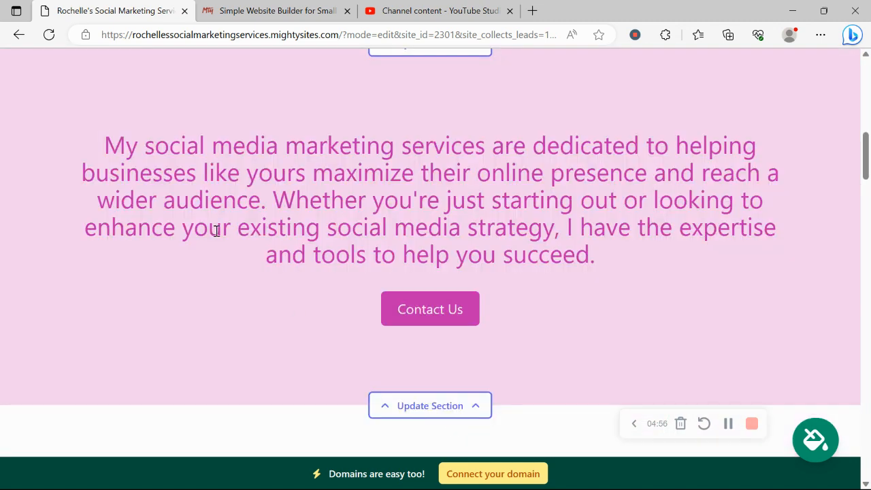
Examine the remaining page sections from the introduction down to the contact form and footer.
{"action": "scroll", "coordinate": [216, 235], "scroll_direction": "down", "scroll_amount": 3}
{"action": "scroll", "coordinate": [215, 235], "scroll_direction": "down", "scroll_amount": 8}
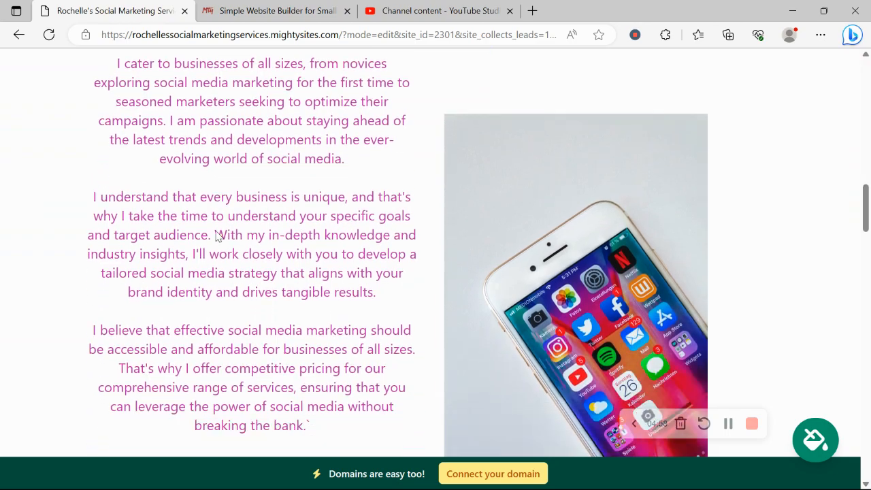
{"action": "scroll", "coordinate": [215, 231], "scroll_direction": "down", "scroll_amount": 15}
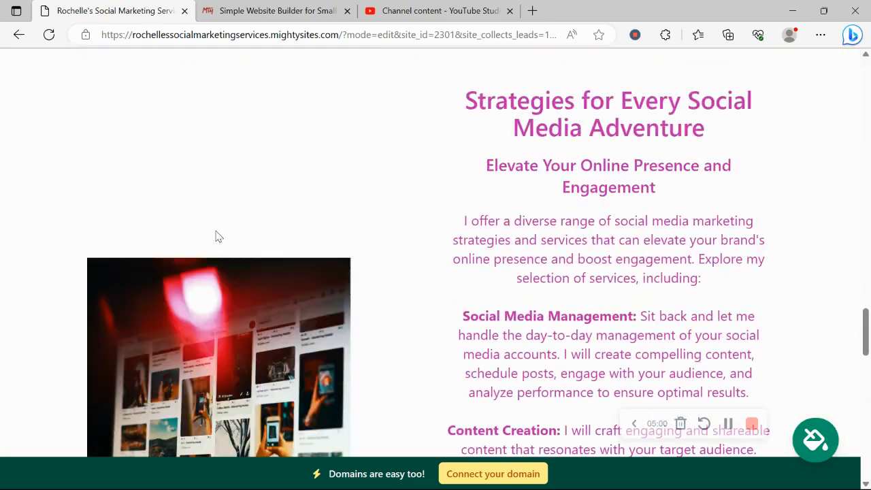
{"action": "scroll", "coordinate": [216, 231], "scroll_direction": "down", "scroll_amount": 4}
{"action": "scroll", "coordinate": [213, 235], "scroll_direction": "up", "scroll_amount": 3}
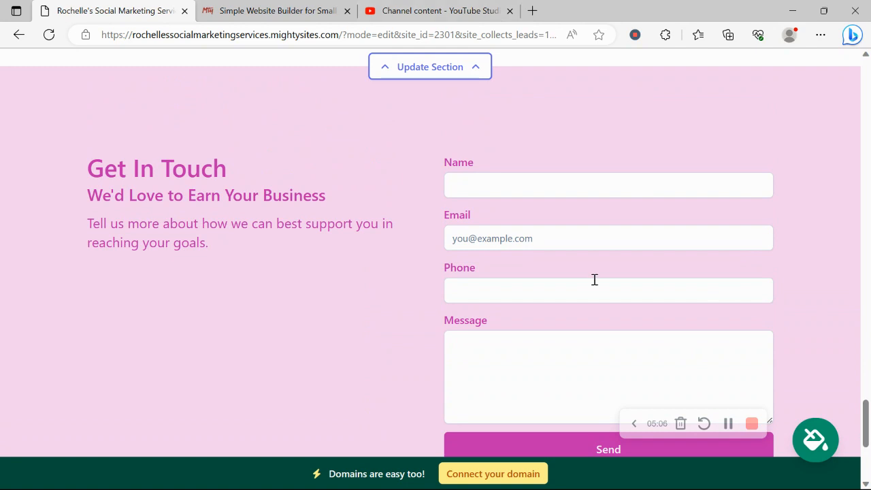
{"action": "scroll", "coordinate": [594, 279], "scroll_direction": "down", "scroll_amount": 2}
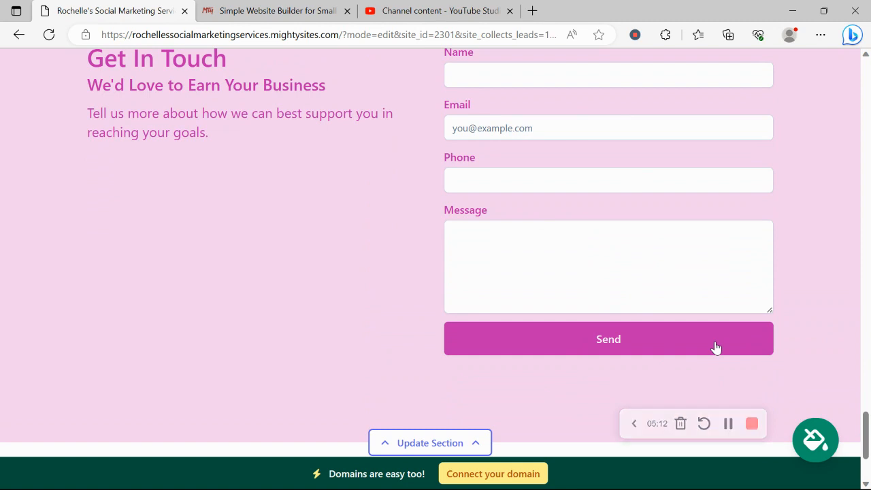
{"action": "scroll", "coordinate": [715, 347], "scroll_direction": "down", "scroll_amount": 2}
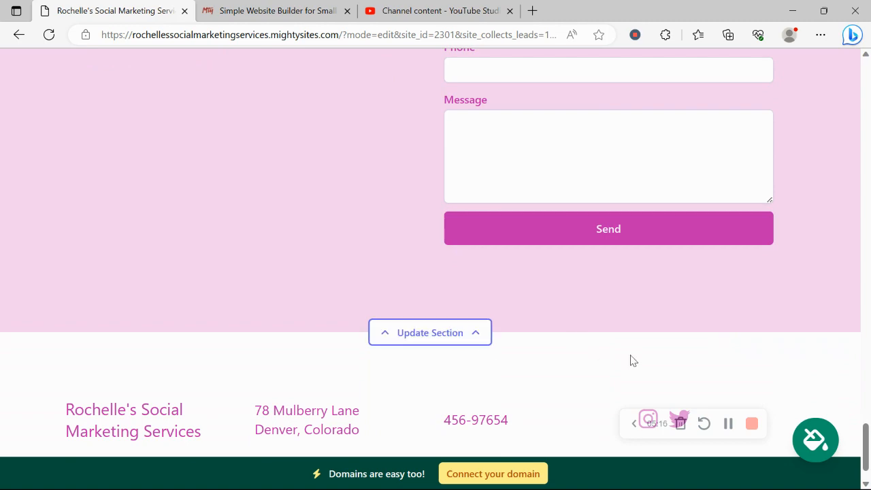
View the options for connecting a domain to the site and return to the website dashboard.
{"action": "scroll", "coordinate": [630, 361], "scroll_direction": "up", "scroll_amount": 8}
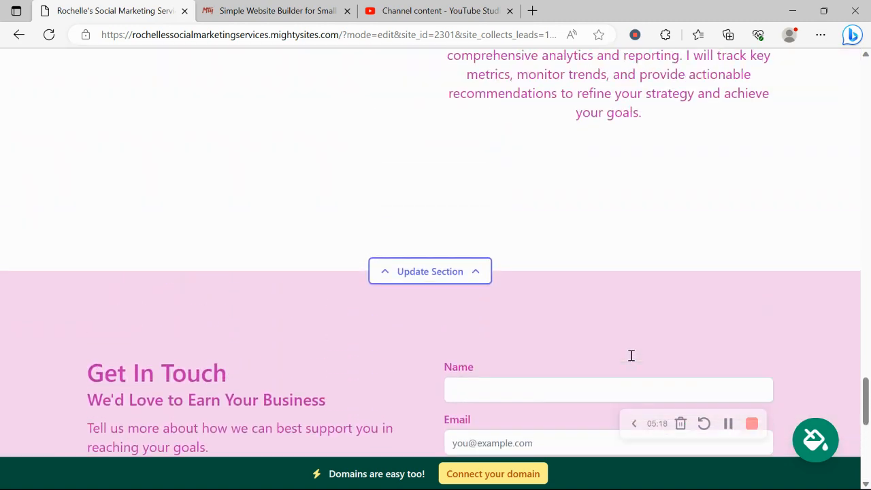
{"action": "scroll", "coordinate": [631, 356], "scroll_direction": "up", "scroll_amount": 5}
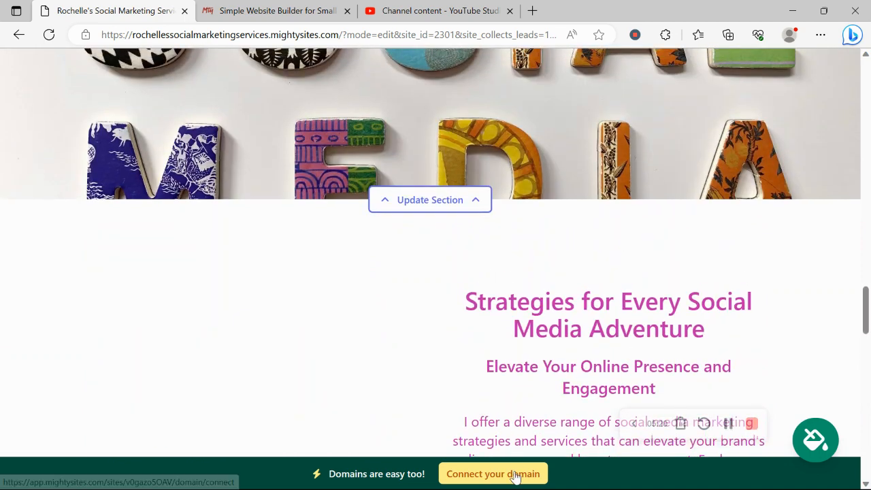
{"action": "left_click", "coordinate": [514, 474]}
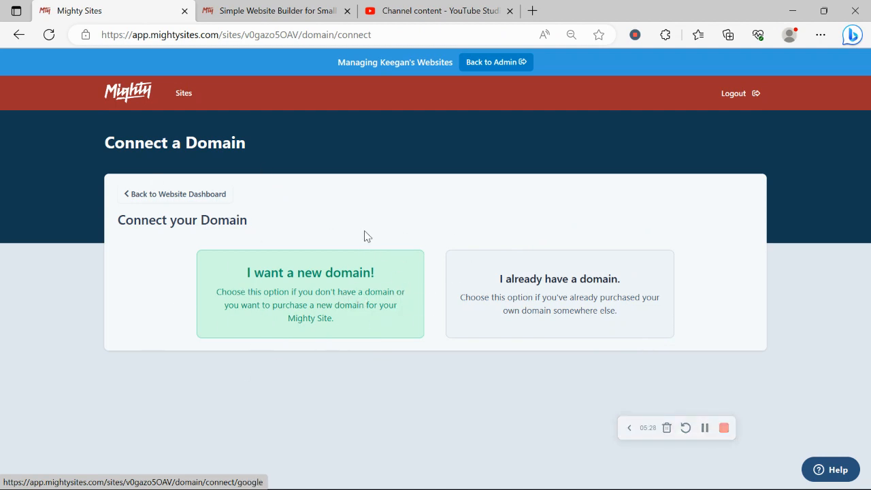
{"action": "left_click", "coordinate": [184, 202]}
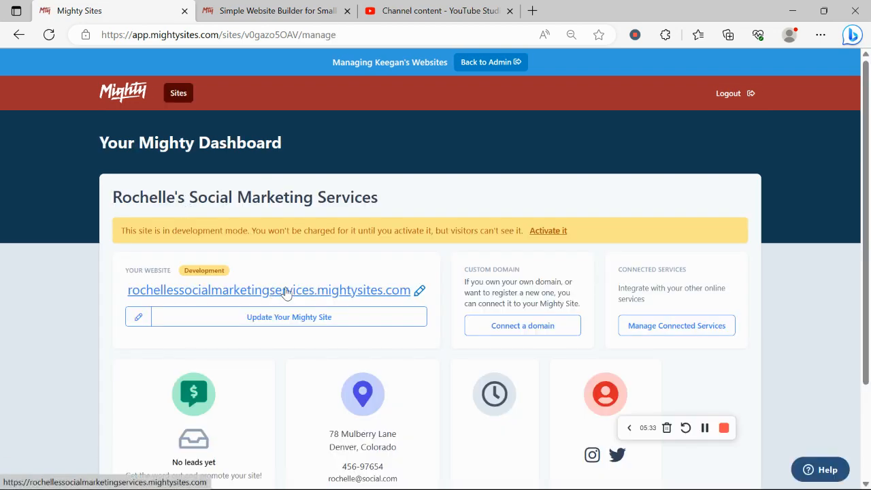
Open the website from its dashboard address and look through the page down to the About Me section.
{"action": "left_click", "coordinate": [285, 291]}
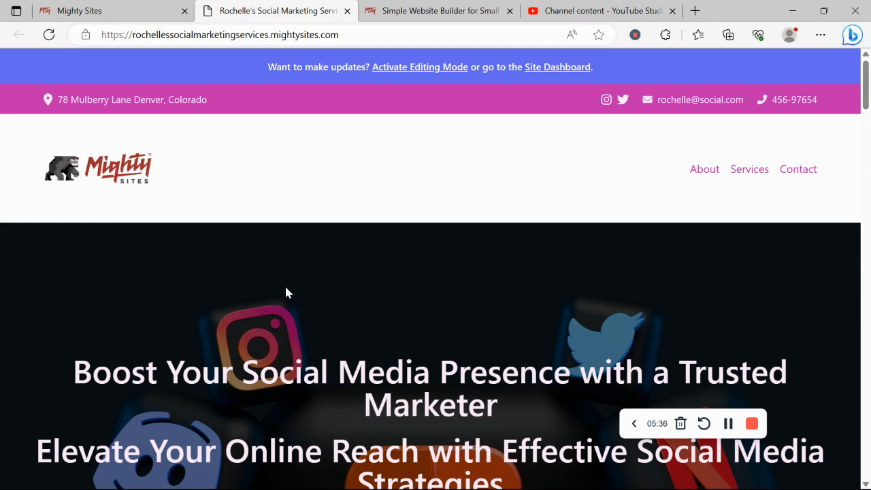
{"action": "scroll", "coordinate": [285, 291], "scroll_direction": "down", "scroll_amount": 3}
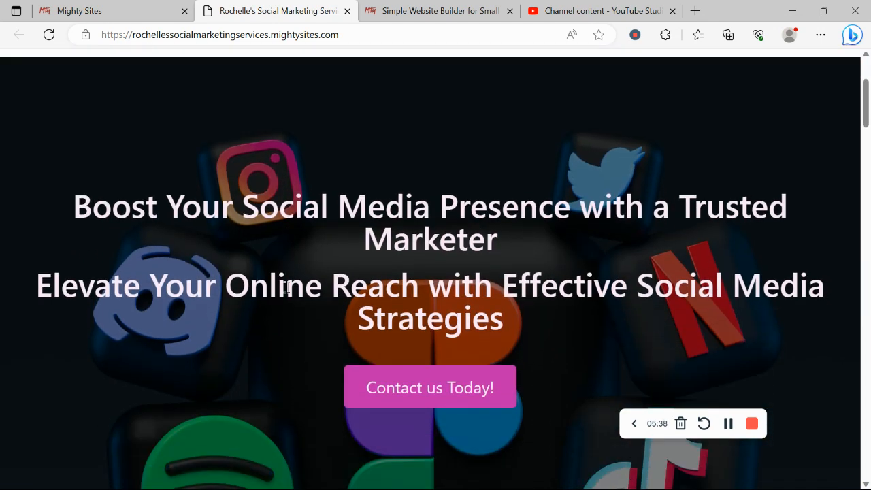
{"action": "scroll", "coordinate": [286, 287], "scroll_direction": "down", "scroll_amount": 10}
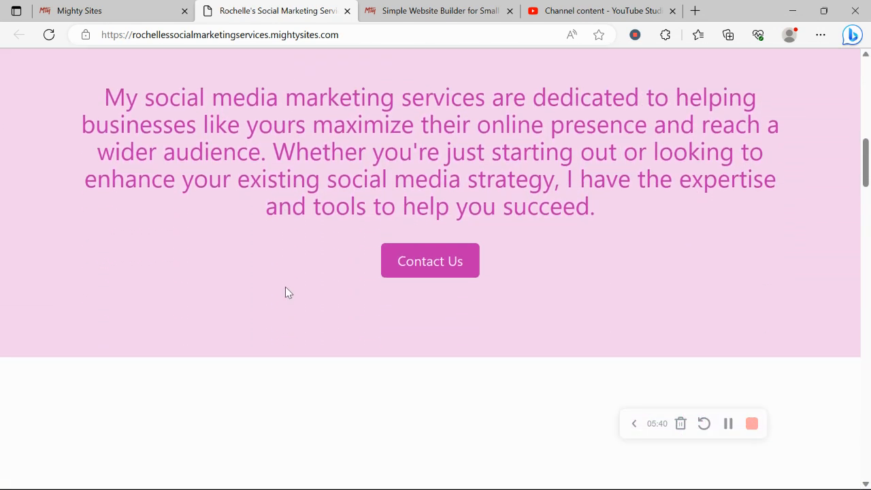
{"action": "scroll", "coordinate": [286, 291], "scroll_direction": "down", "scroll_amount": 3}
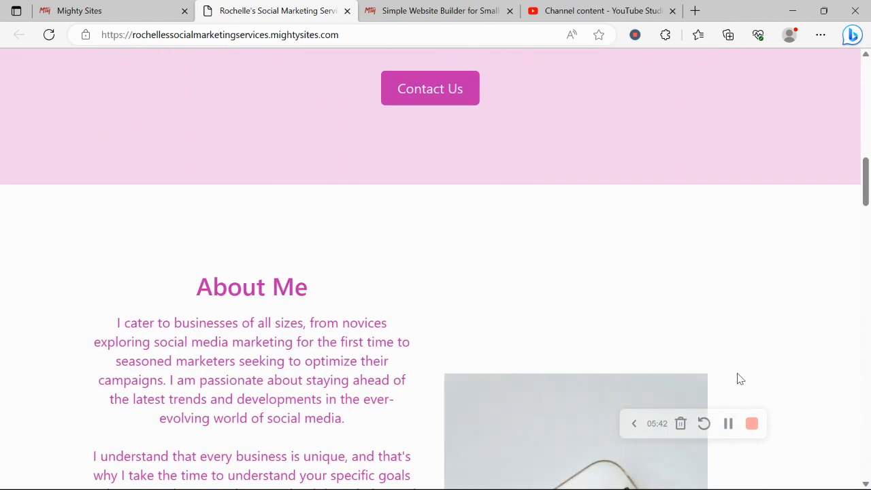